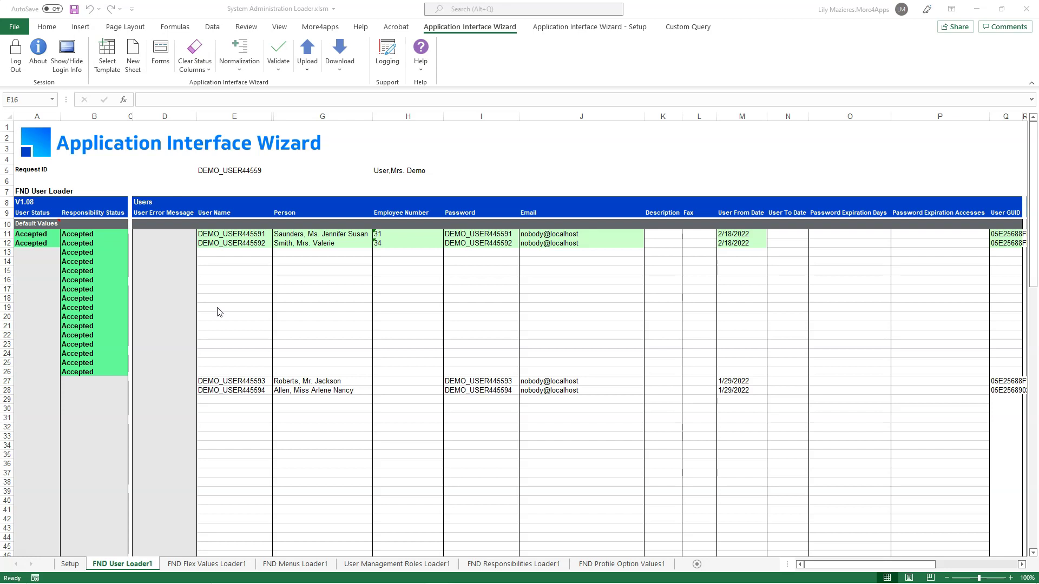
Step: Apply the FND User Loader template to the sheet in Procedure mode
drag(841, 564, 733, 566)
click(108, 60)
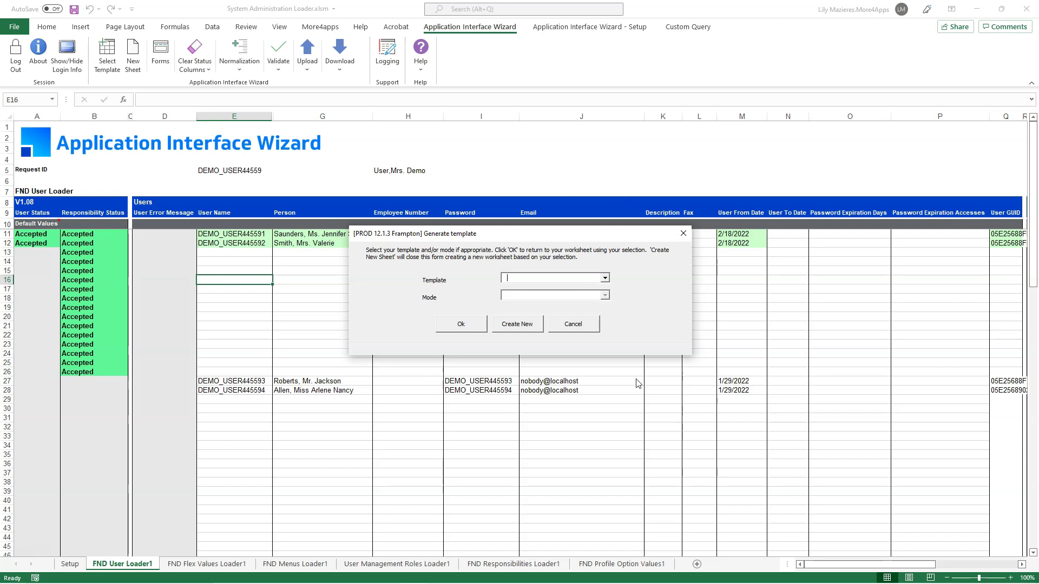
click(605, 278)
drag(606, 297, 605, 304)
click(563, 330)
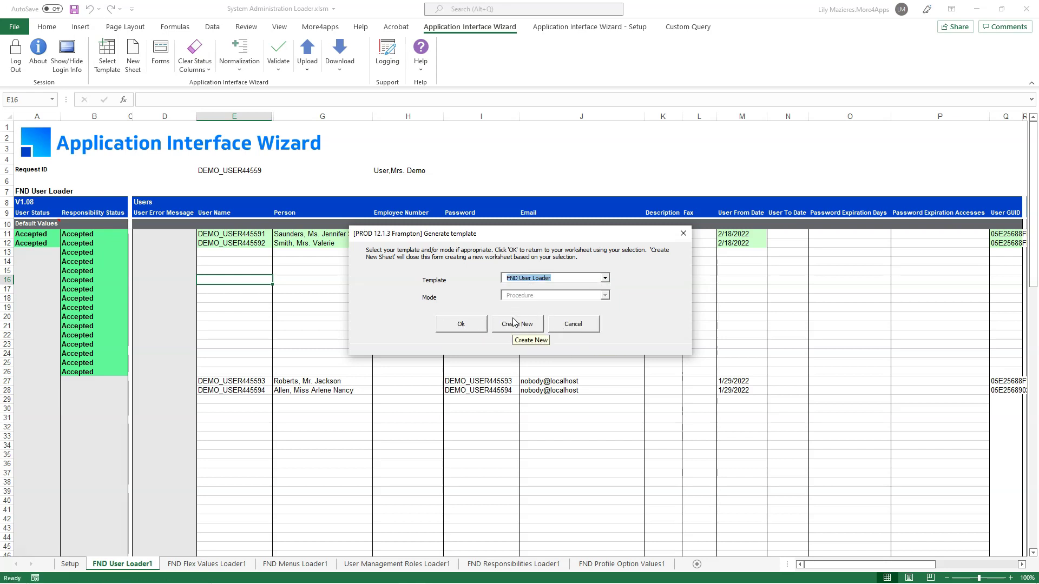
click(454, 324)
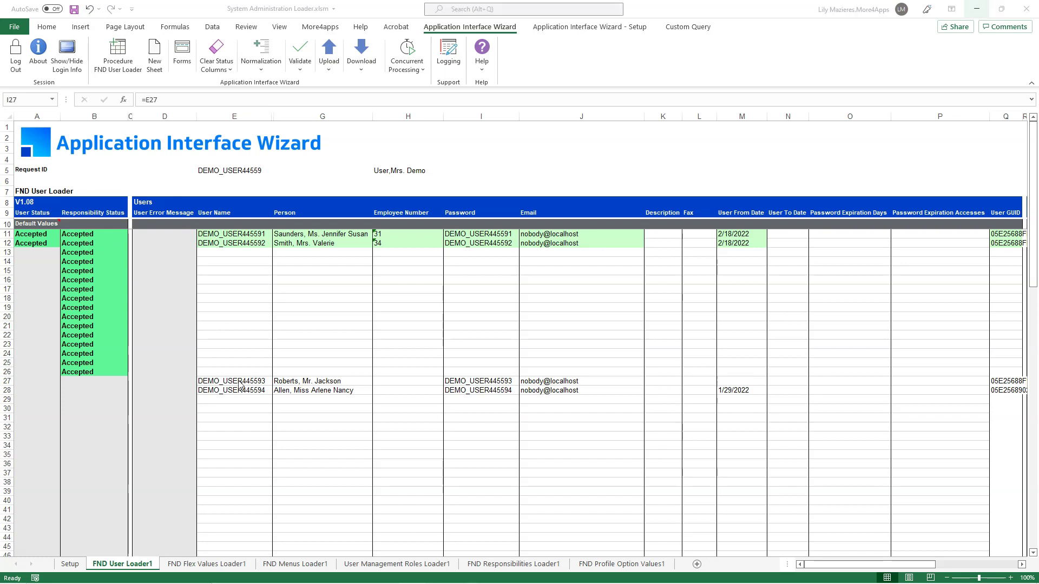
Step: Enter the new user name 'user311221' in row 27's user name cell
click(238, 381)
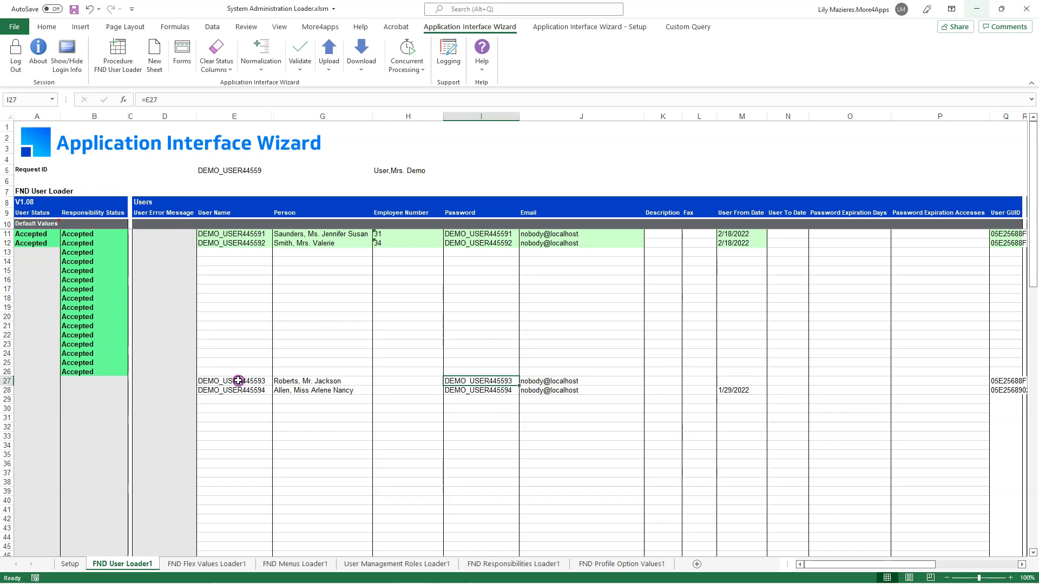
click(239, 381)
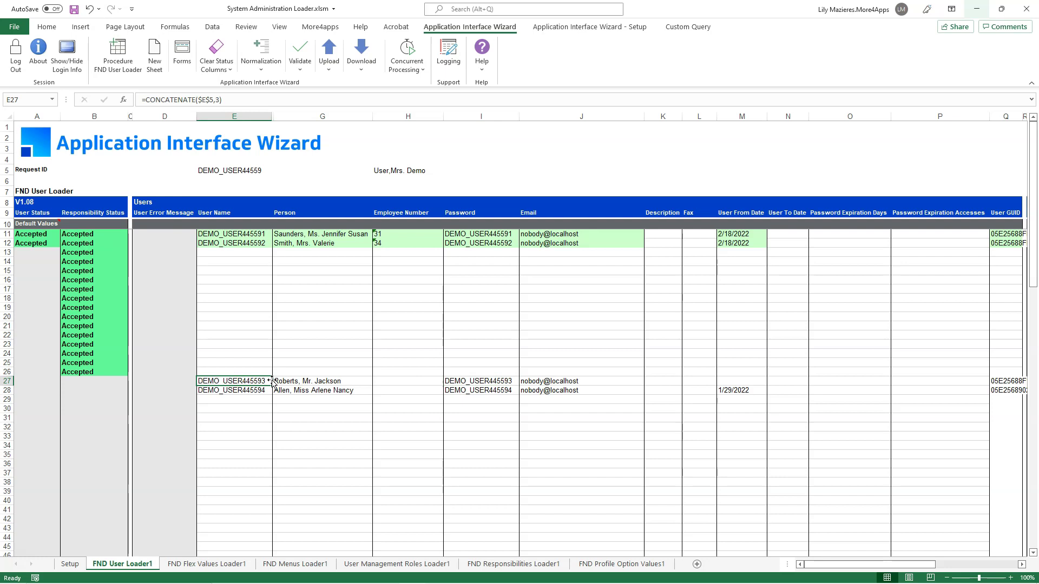
text(user311221)
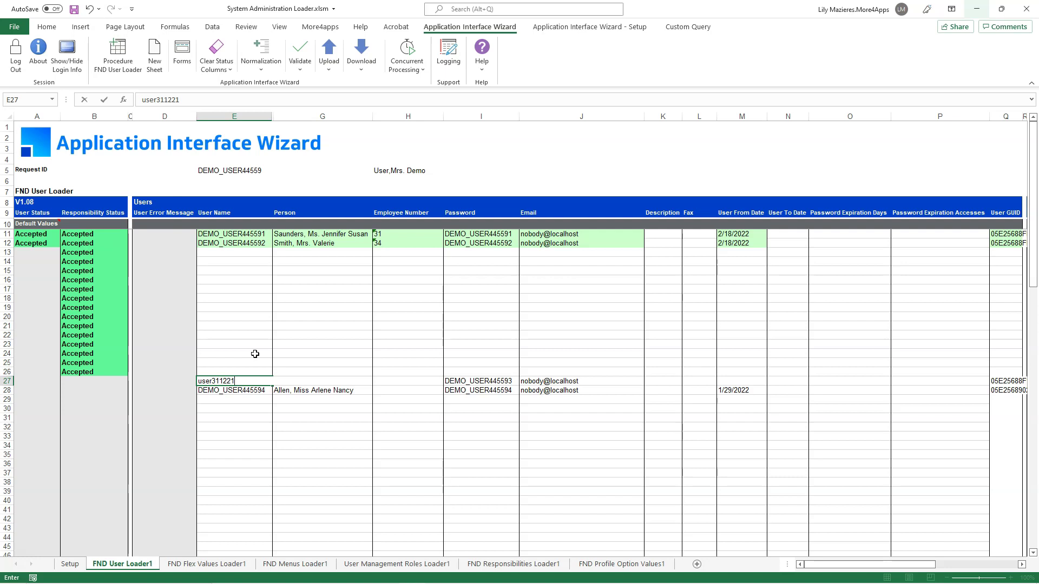
click(469, 382)
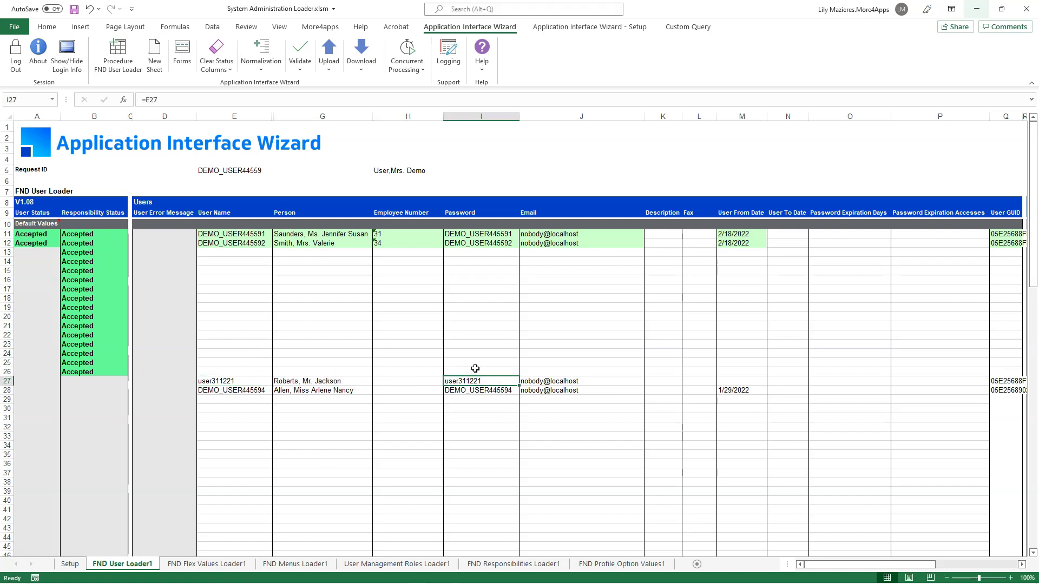
Step: Replace row 27's password formula with a plain-text password and set its From Date to =today()
click(179, 100)
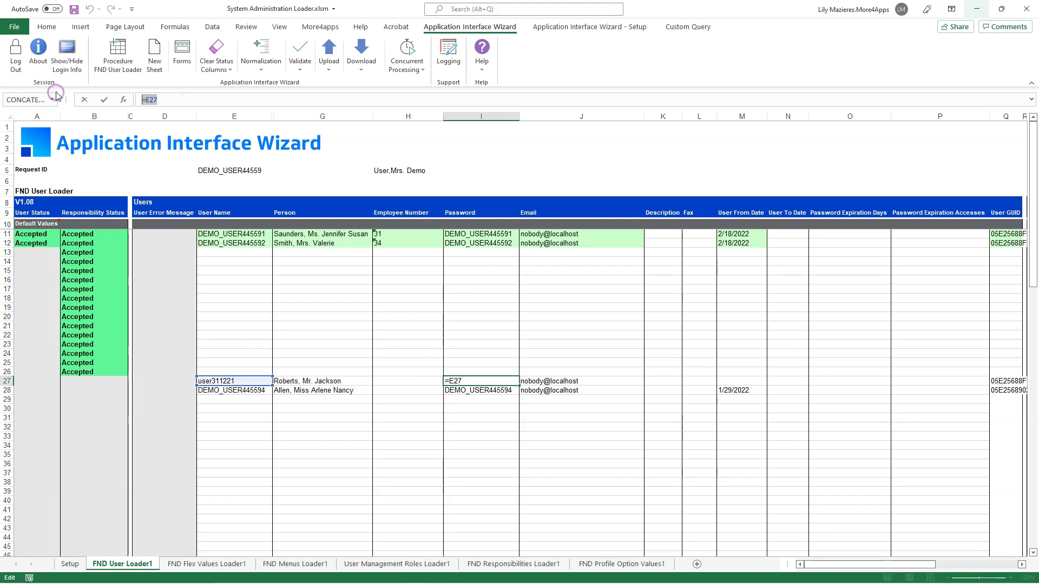
key(BackSpace)
key(BackSpace)
key(BackSpace)
key(BackSpace)
text(welcome)
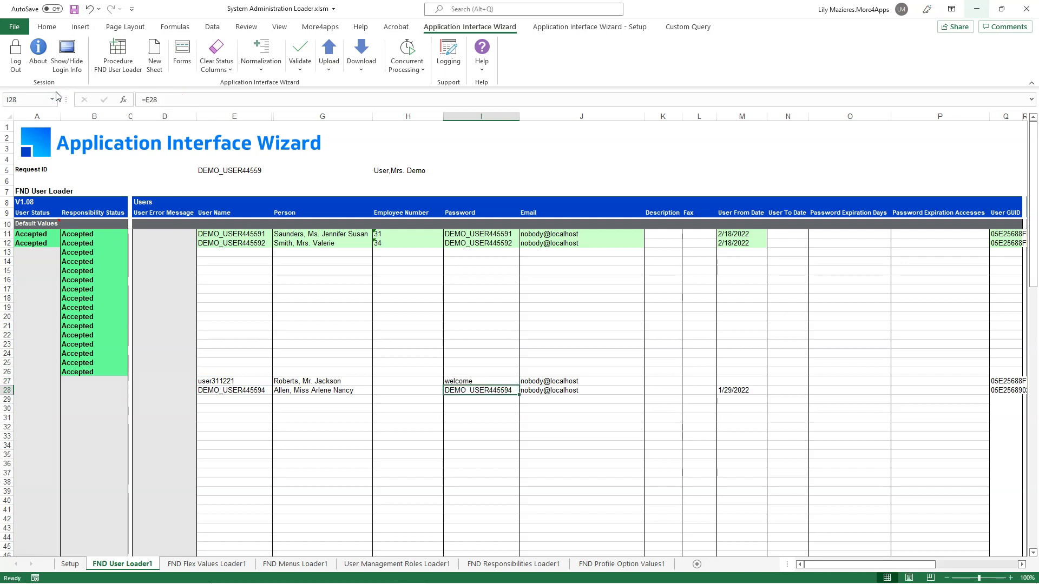
click(741, 381)
text(=)
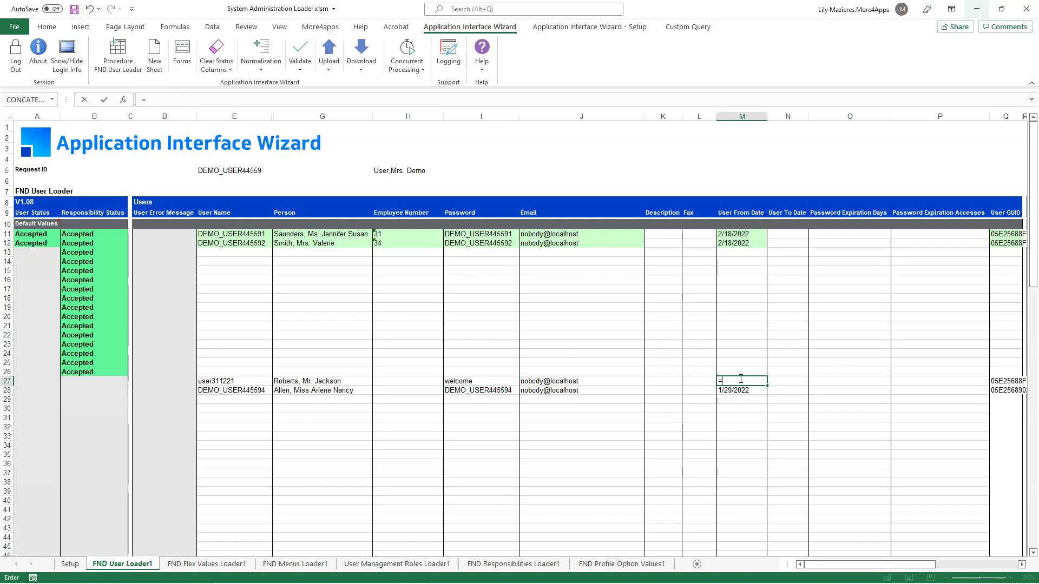
text(today()
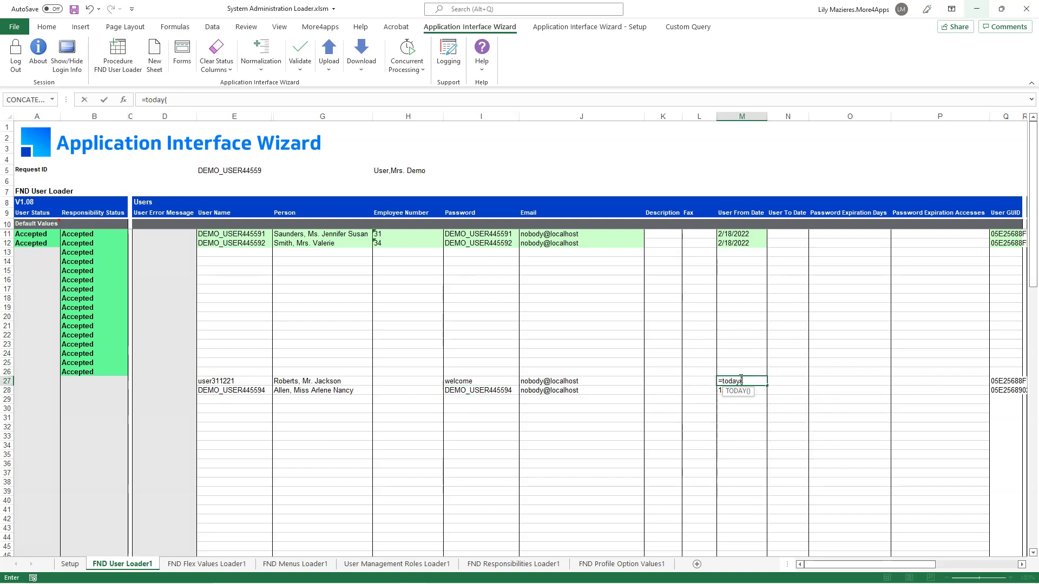
text())
key(Return)
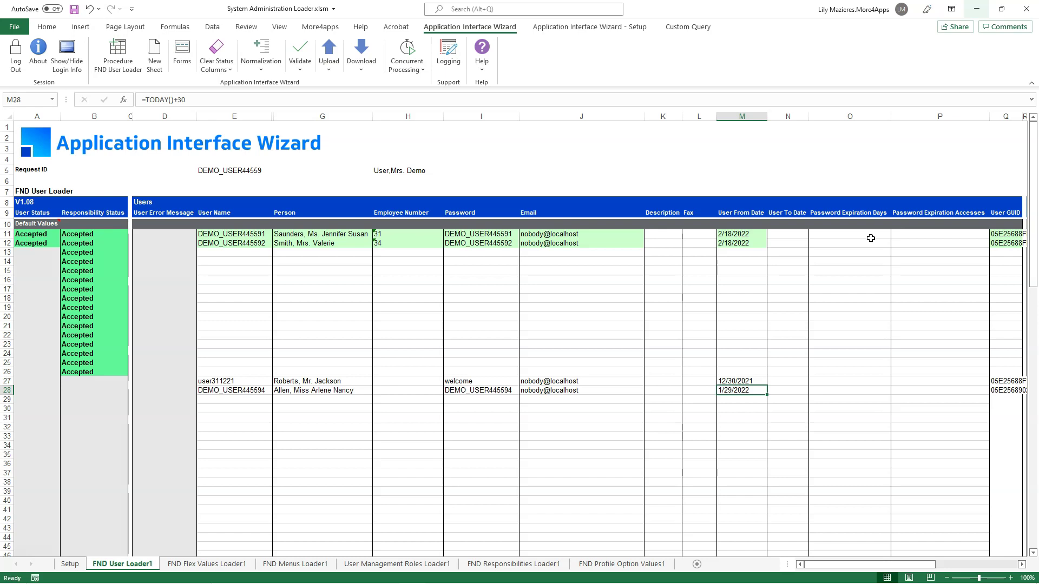
Step: Scroll right to the Responsibilities columns and select row 27's responsibility cell T27
scroll(871, 238, right, 3)
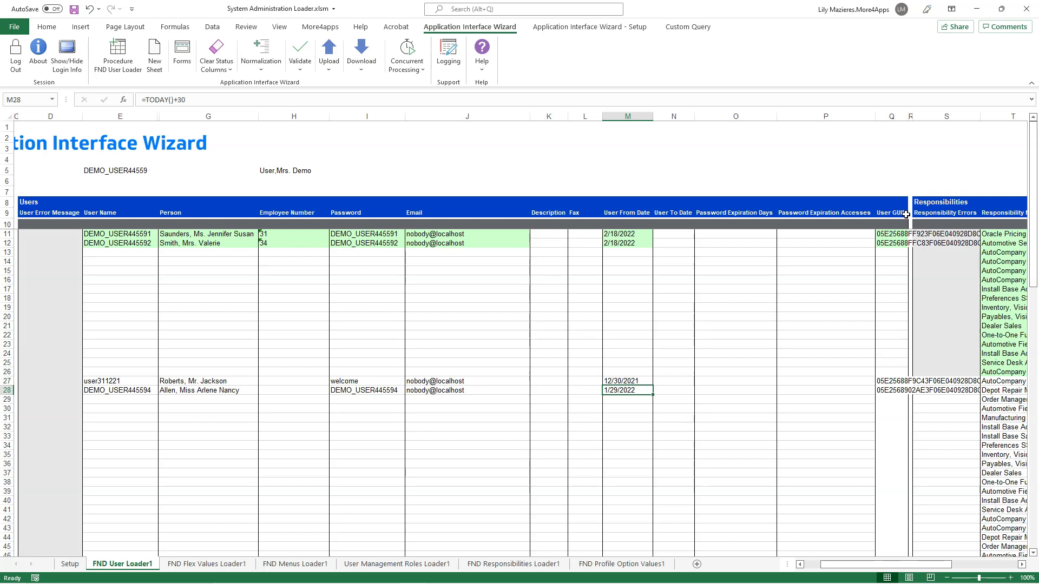
drag(927, 564, 998, 564)
click(502, 378)
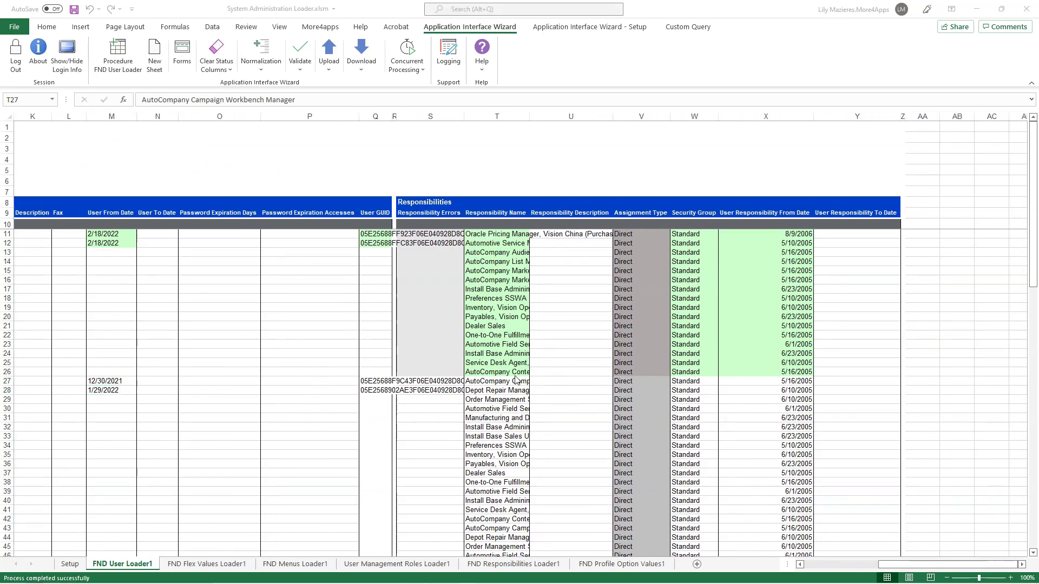
click(491, 383)
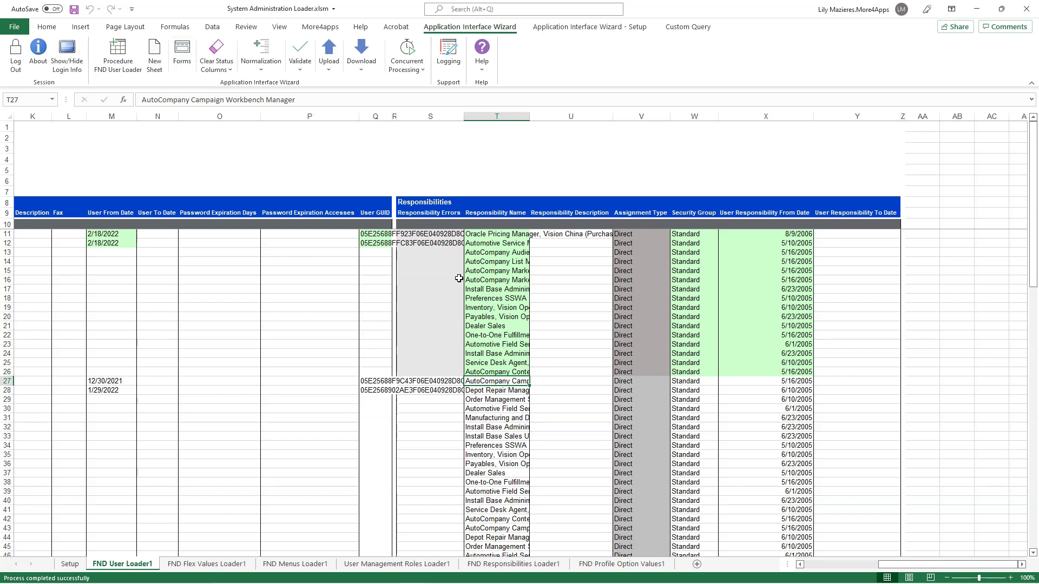
Step: Change row 27's responsibility to Asset Inquiry with a % lookup in the Responsibilities form
double_click(514, 382)
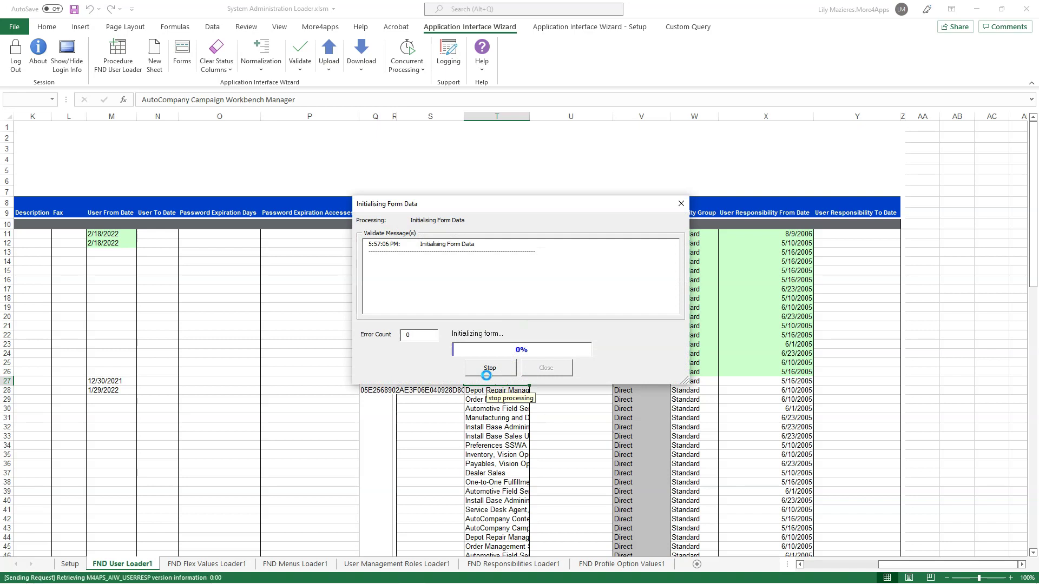
drag(425, 173, 476, 174)
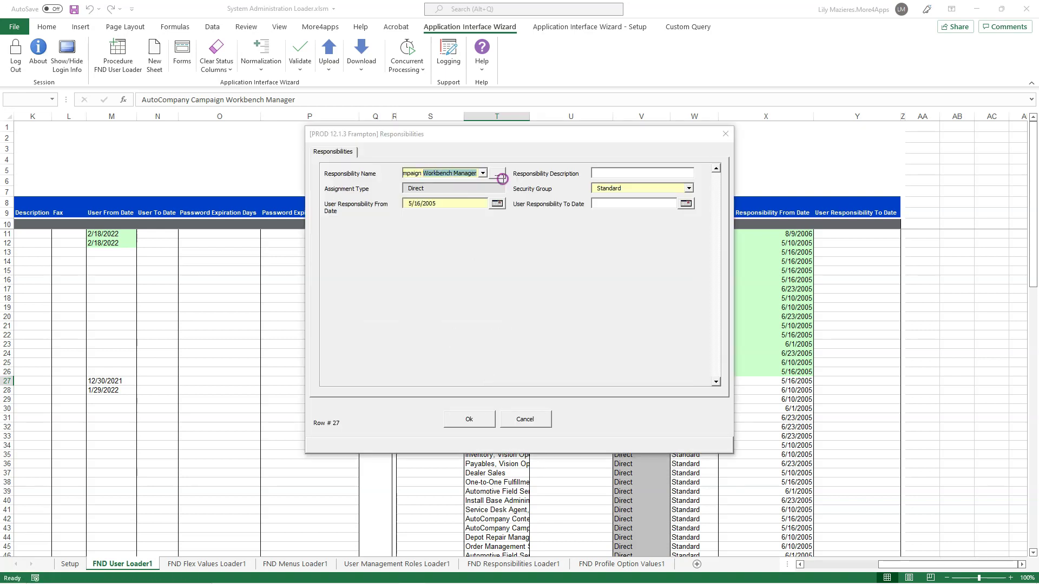
key(BackSpace)
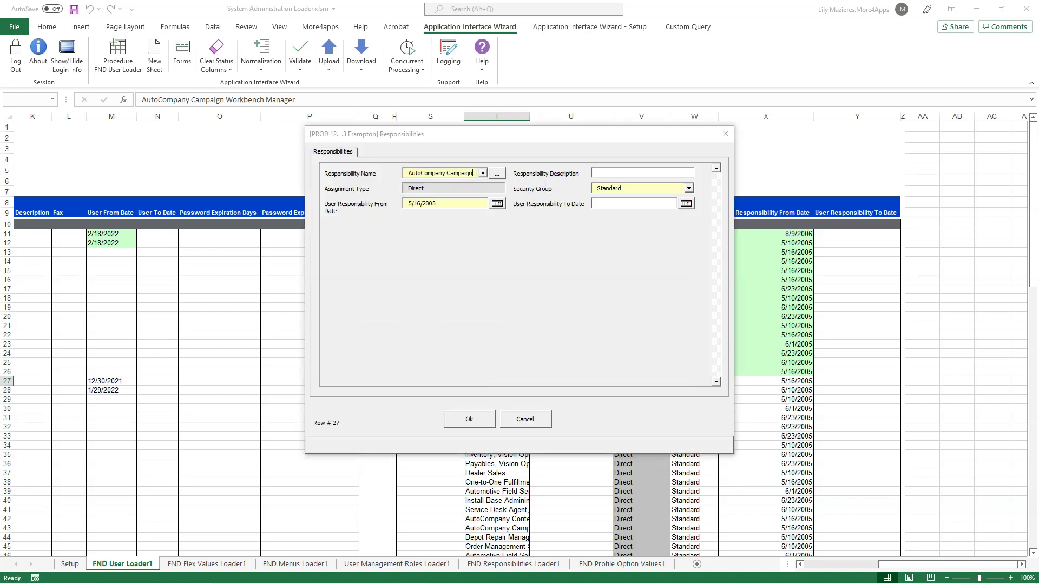
key(ctrl+shift+Left)
key(ctrl+shift+Left)
text(%)
click(497, 174)
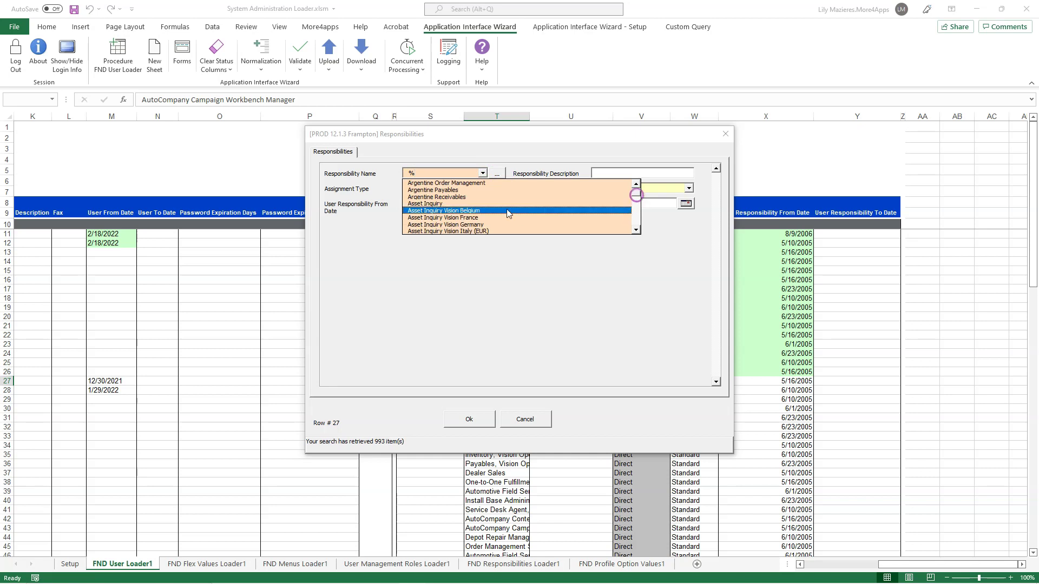
click(508, 203)
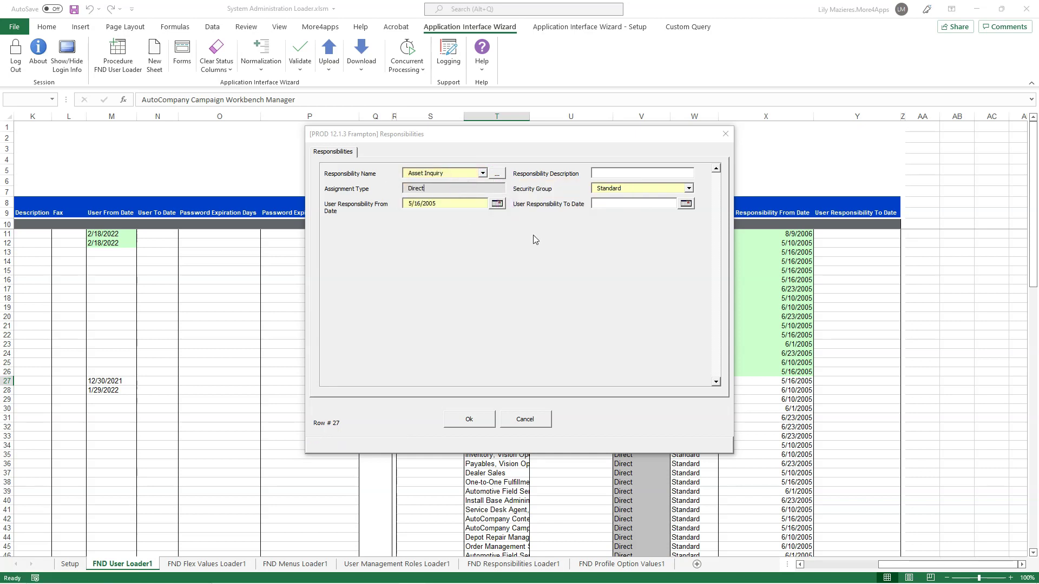
drag(467, 173, 316, 169)
drag(463, 204, 339, 200)
drag(650, 188, 594, 188)
click(469, 420)
drag(915, 568, 801, 564)
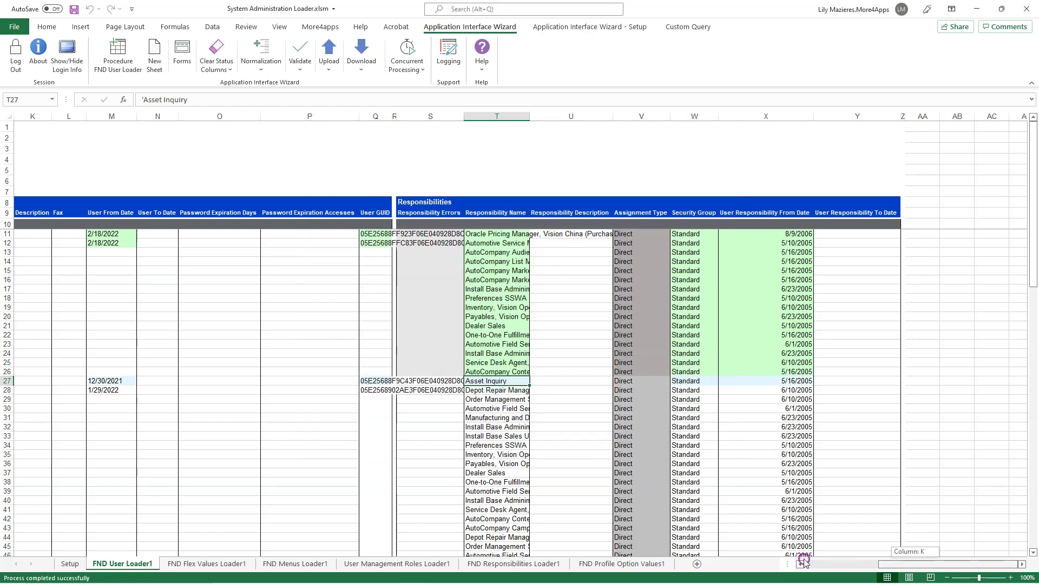
Step: Select row 27's user name and run validation on it from the Validate menu
drag(36, 382, 78, 383)
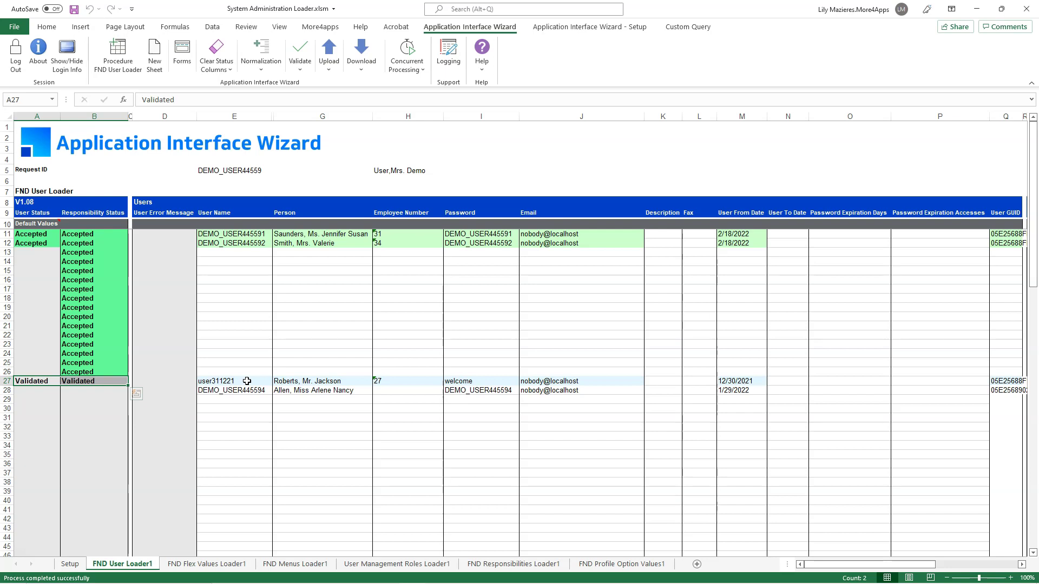
click(247, 381)
drag(877, 567, 587, 539)
scroll(262, 359, down, 3)
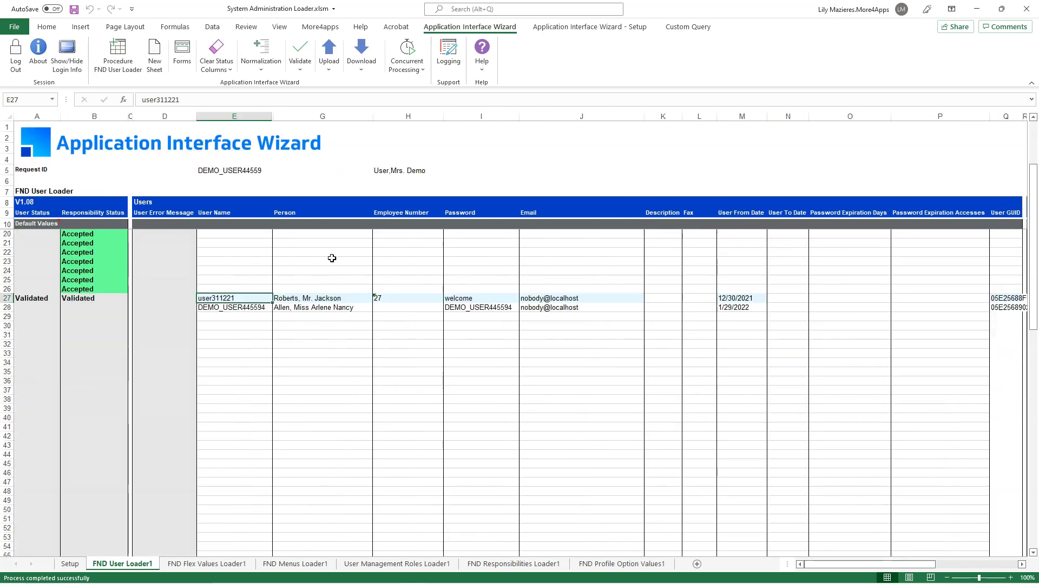
click(301, 74)
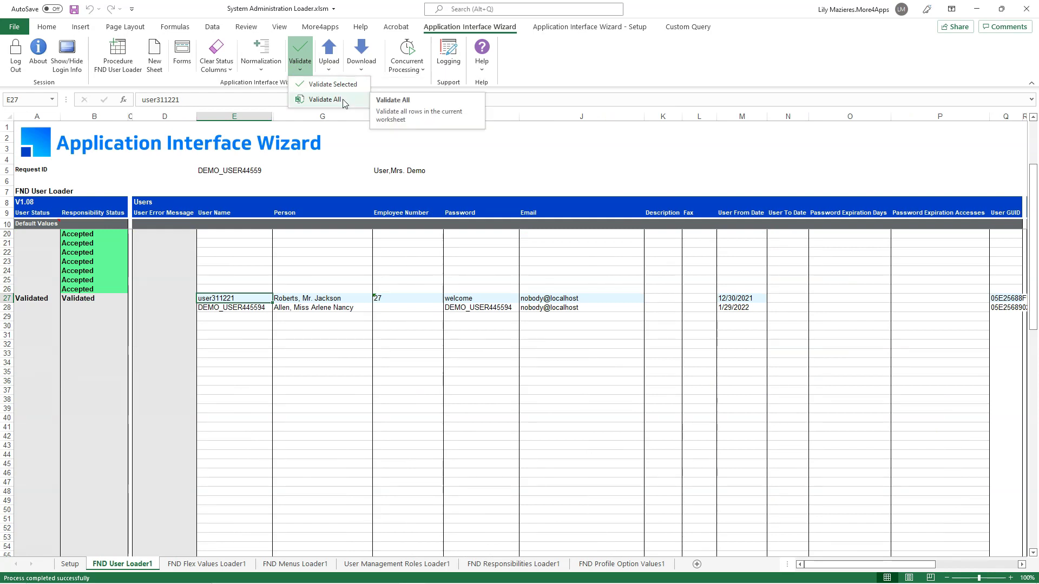
Step: Extend the selection from row 27 down to row 73 and upload only those selected rows
click(329, 68)
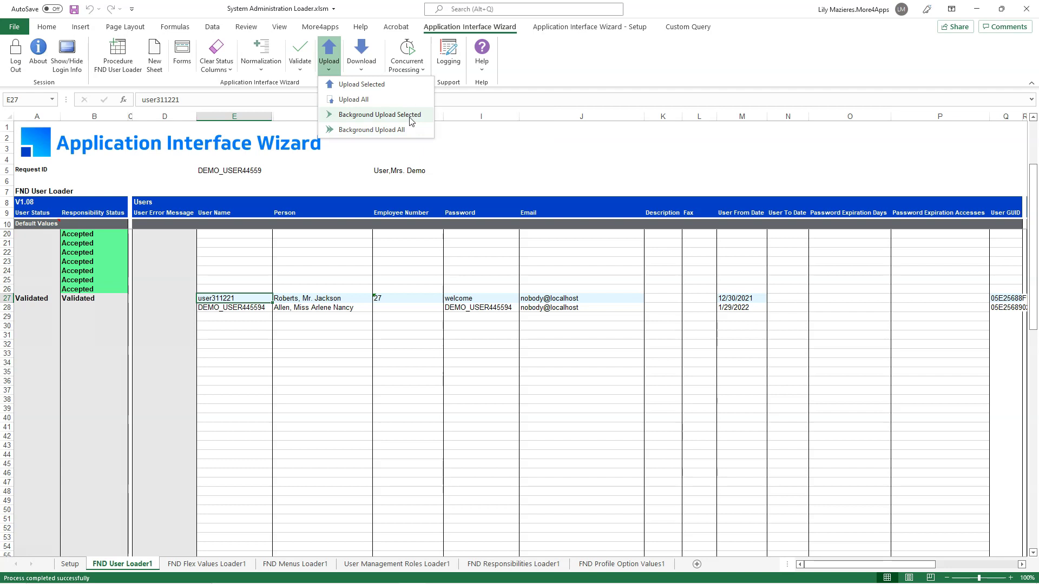
click(307, 288)
key(ctrl+shift+Down)
key(ctrl+shift+Down)
key(ctrl+shift+Down)
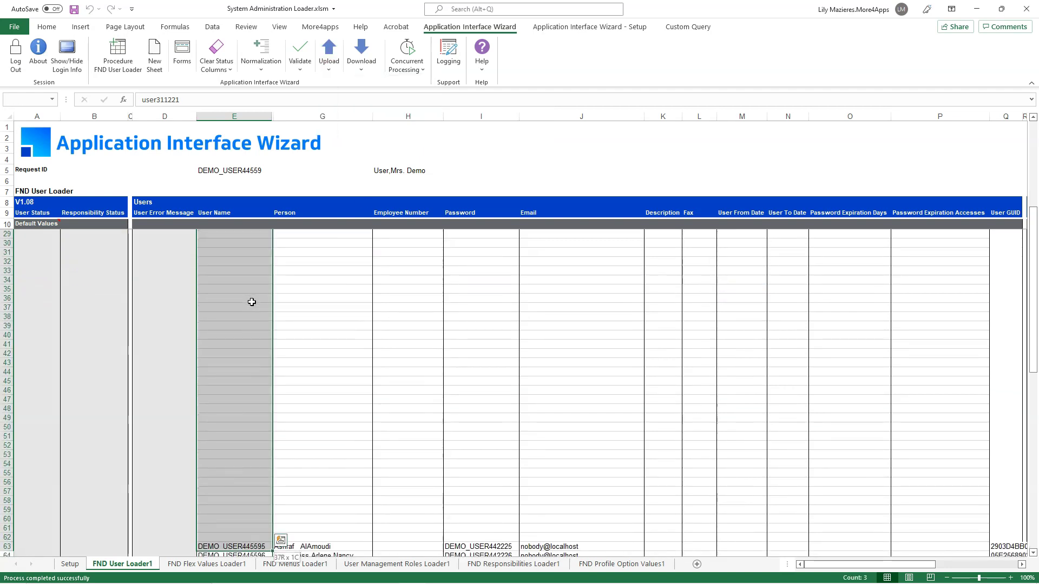
key(ctrl+shift+Down)
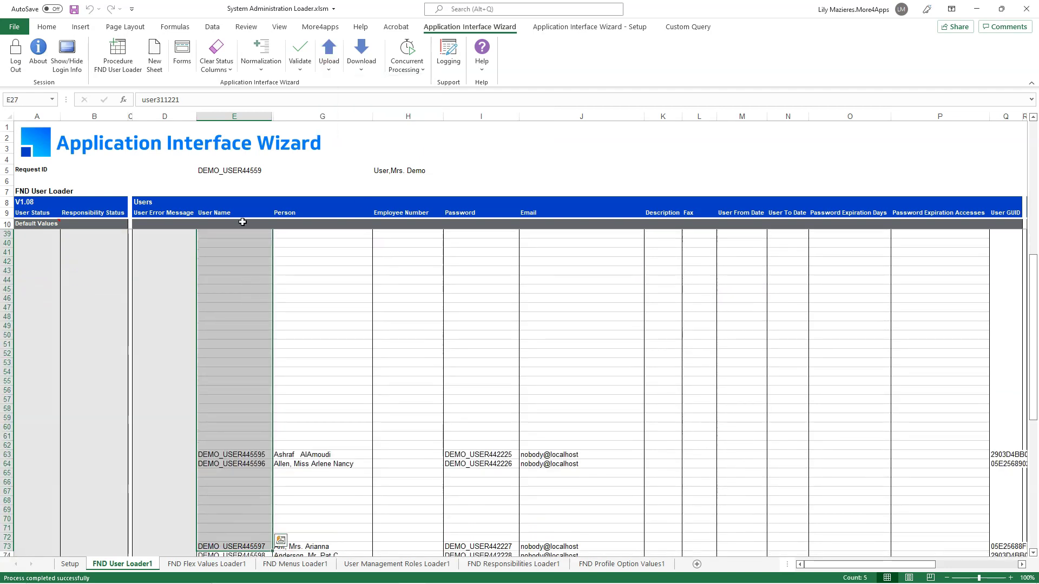
click(329, 66)
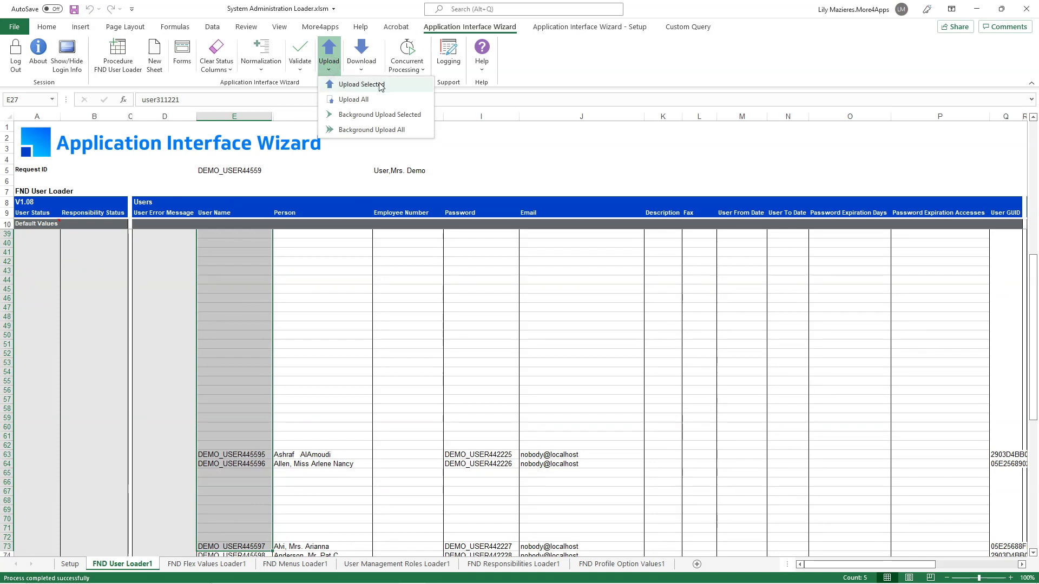
click(379, 83)
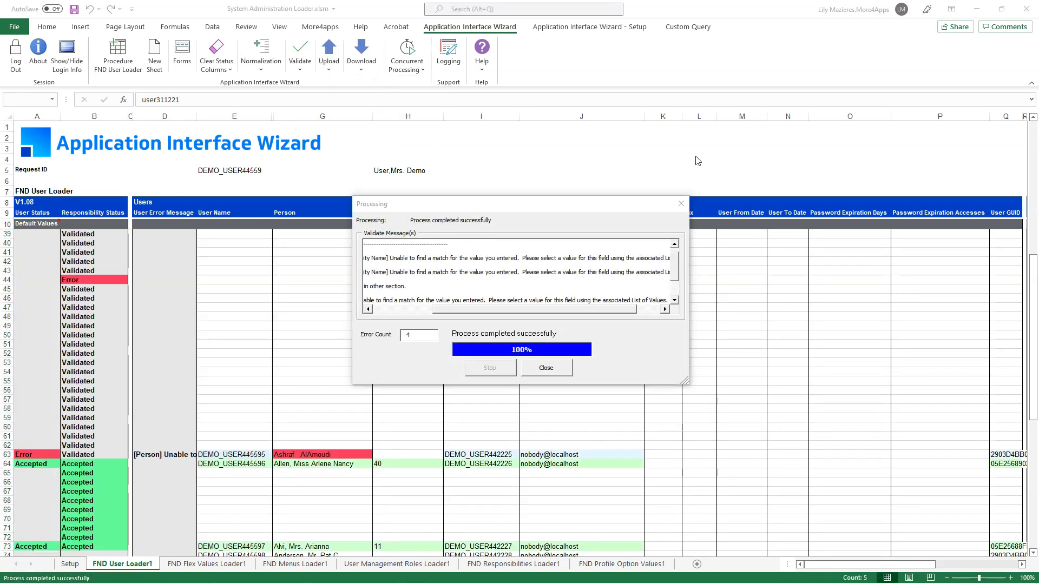
click(555, 369)
scroll(230, 432, down, 2)
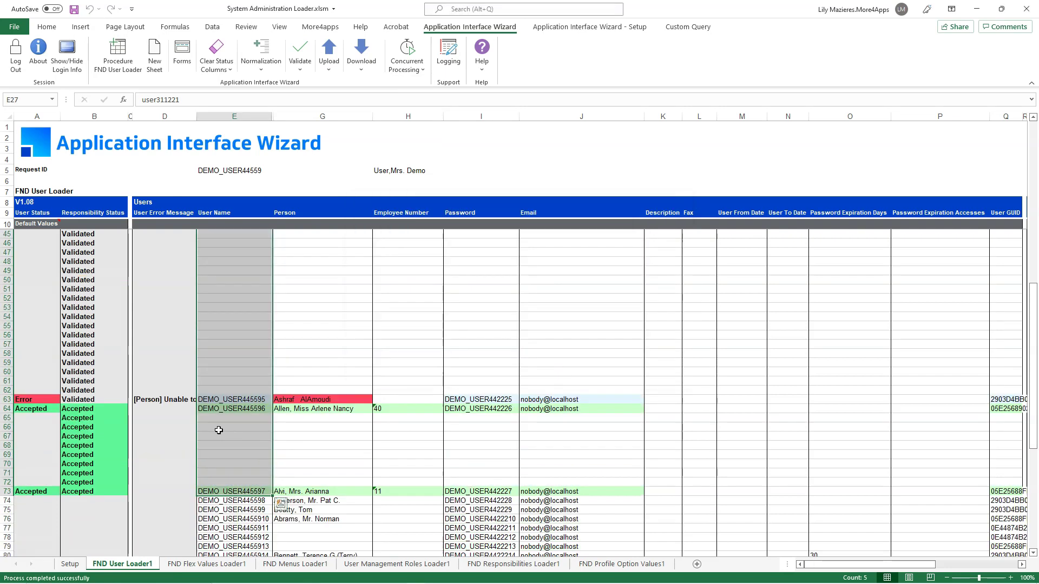
drag(47, 408, 118, 487)
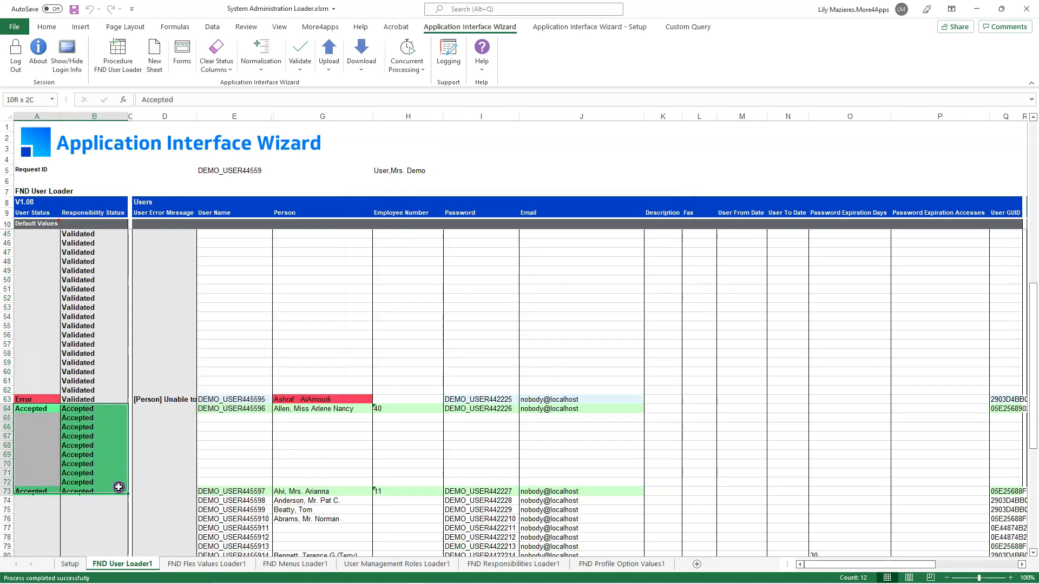
click(32, 210)
click(92, 212)
click(39, 408)
click(92, 409)
click(36, 399)
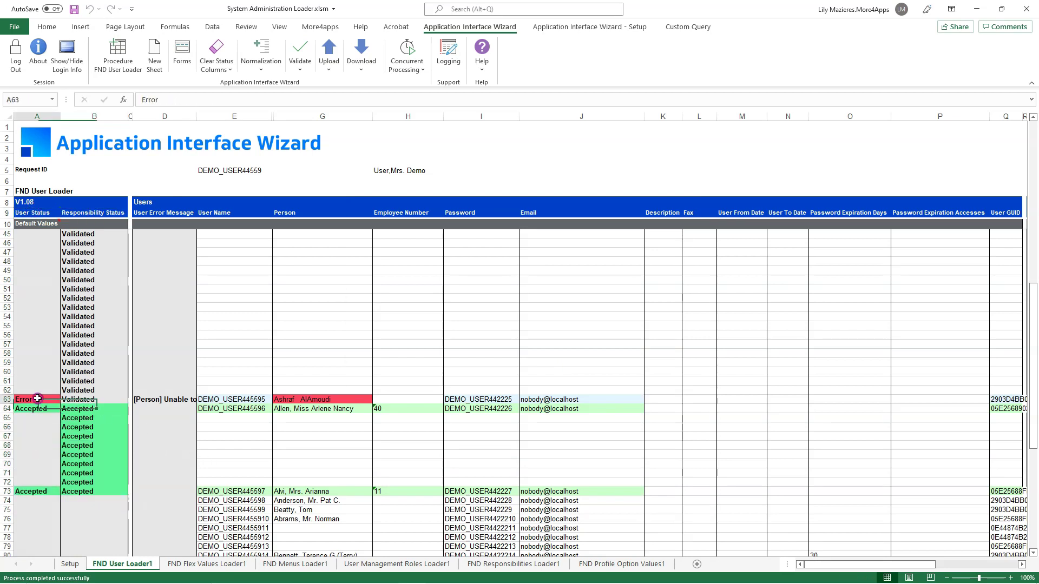
click(157, 400)
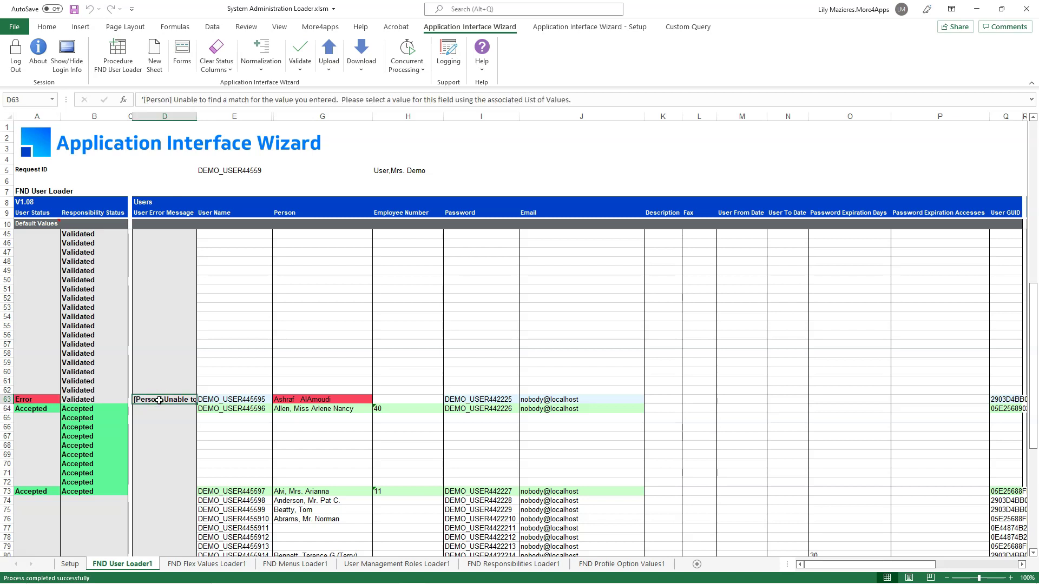
scroll(158, 401, up, 8)
click(174, 299)
double_click(99, 446)
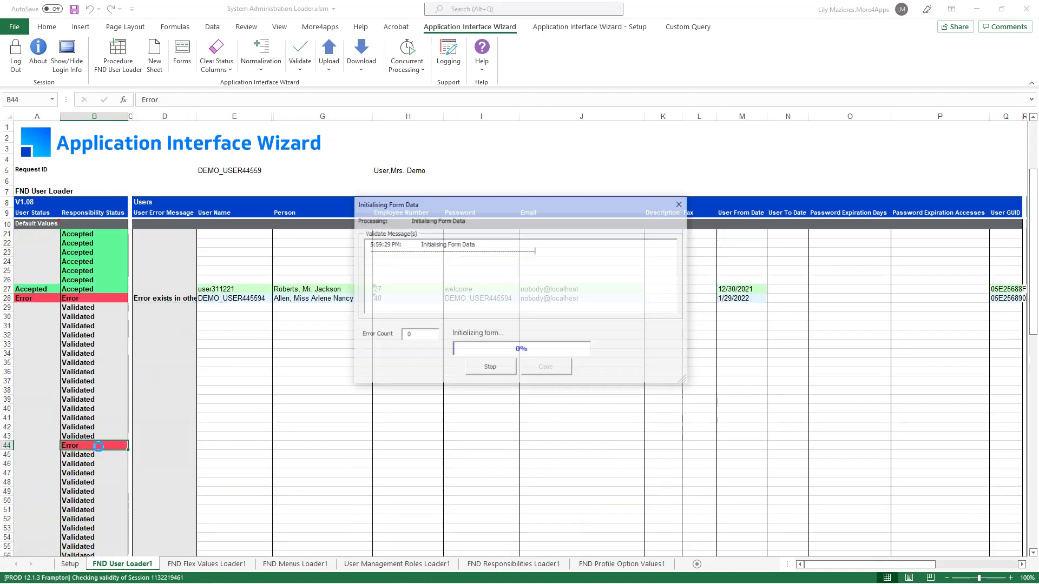
drag(888, 564, 946, 563)
click(433, 302)
click(497, 300)
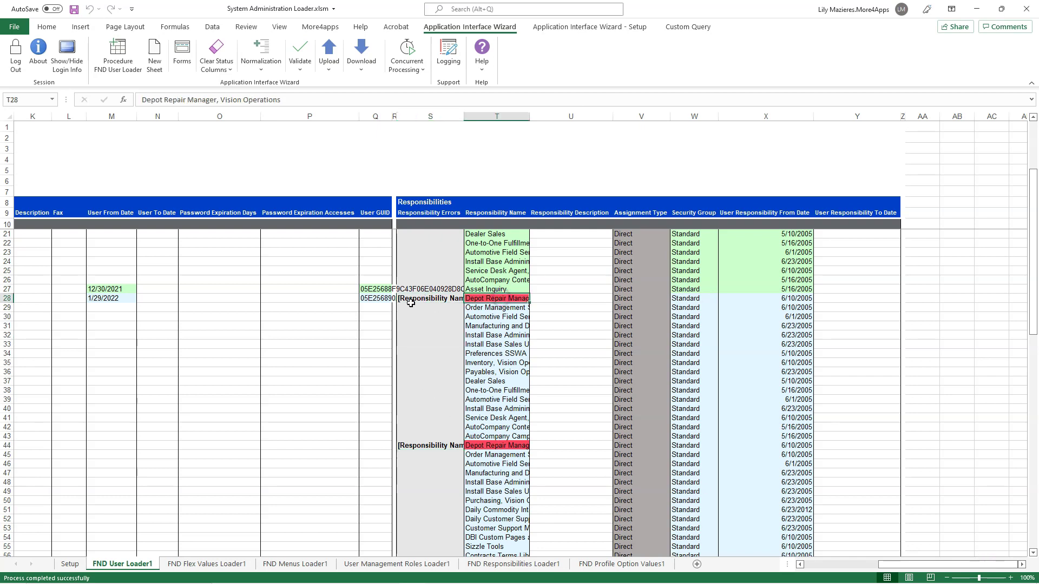
click(427, 299)
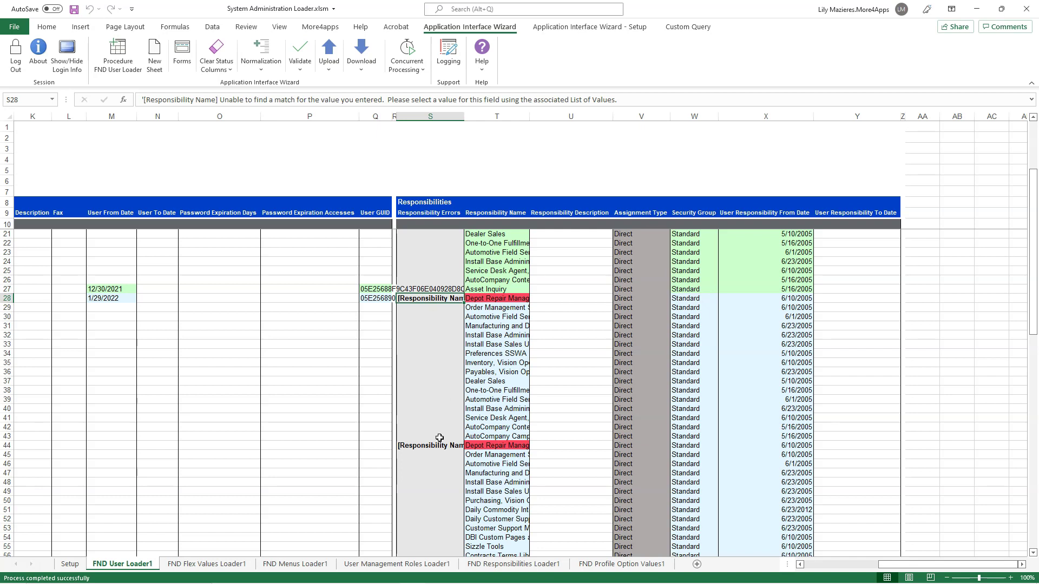
drag(893, 564, 765, 563)
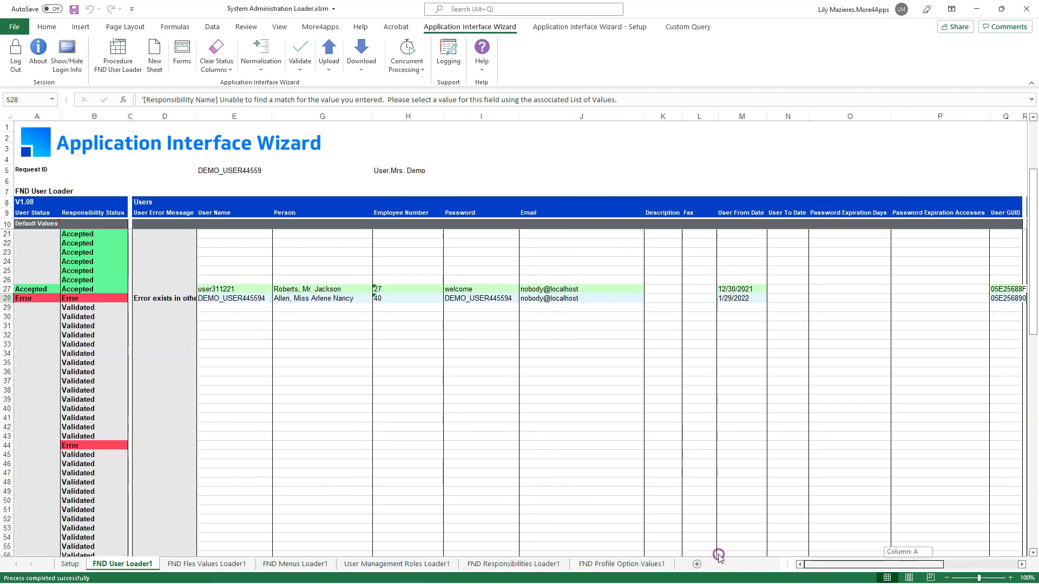
scroll(376, 485, down, 6)
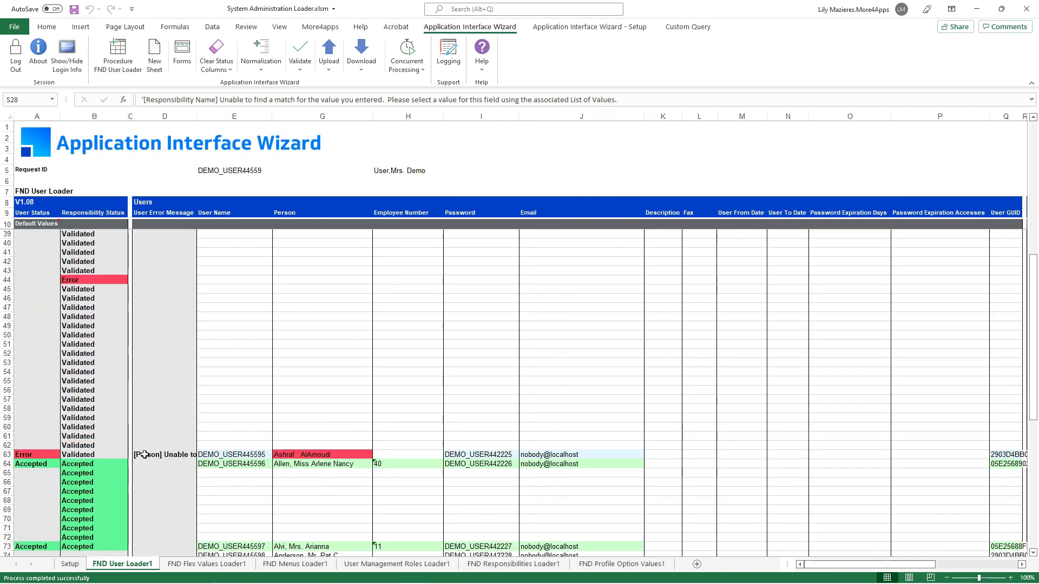
click(161, 455)
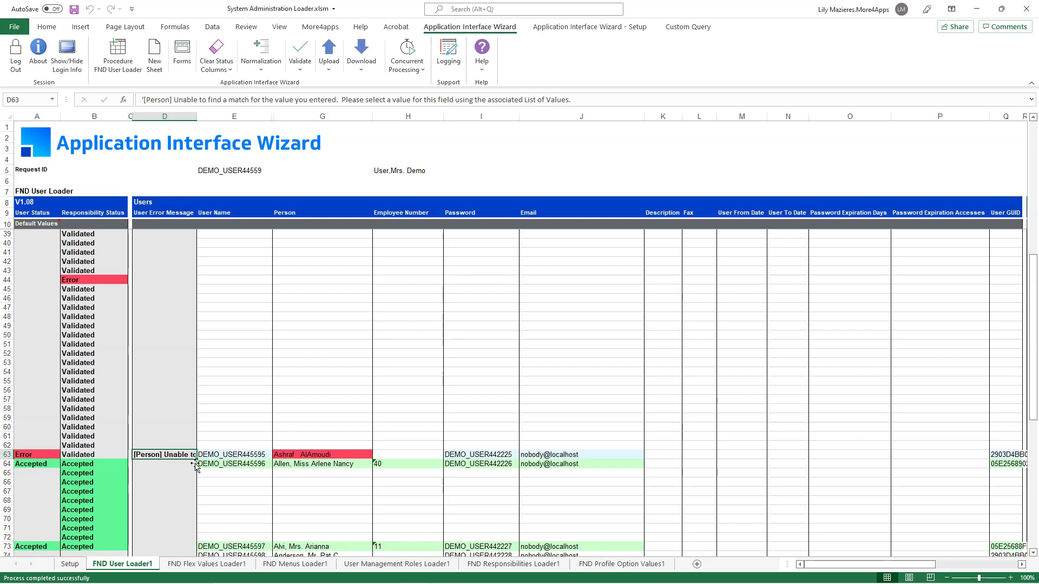
click(313, 454)
Step: Search row 63's Person with the %lmo% wildcard and pick the correct match from the list
double_click(324, 455)
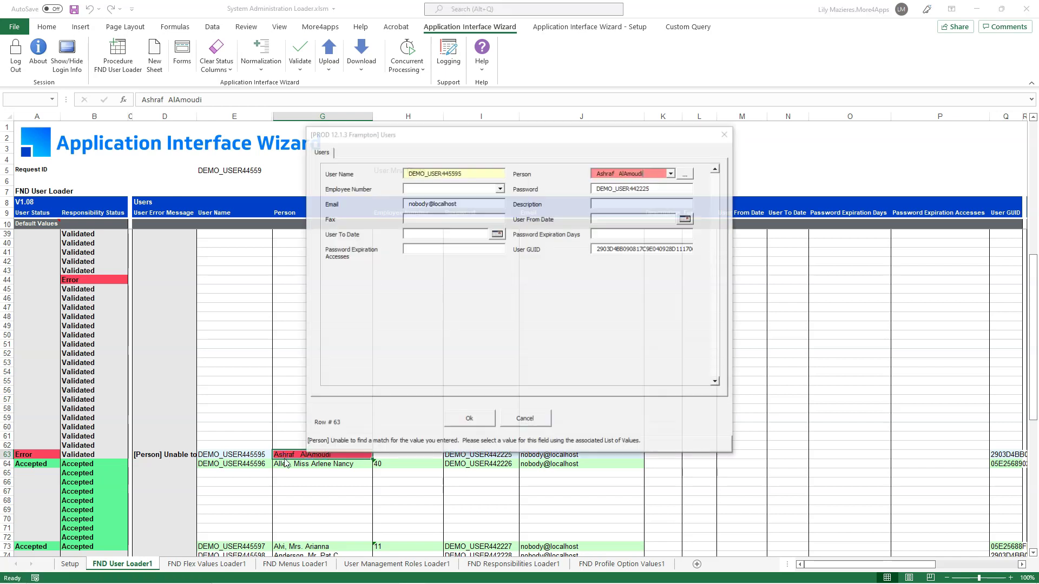
drag(655, 171, 619, 182)
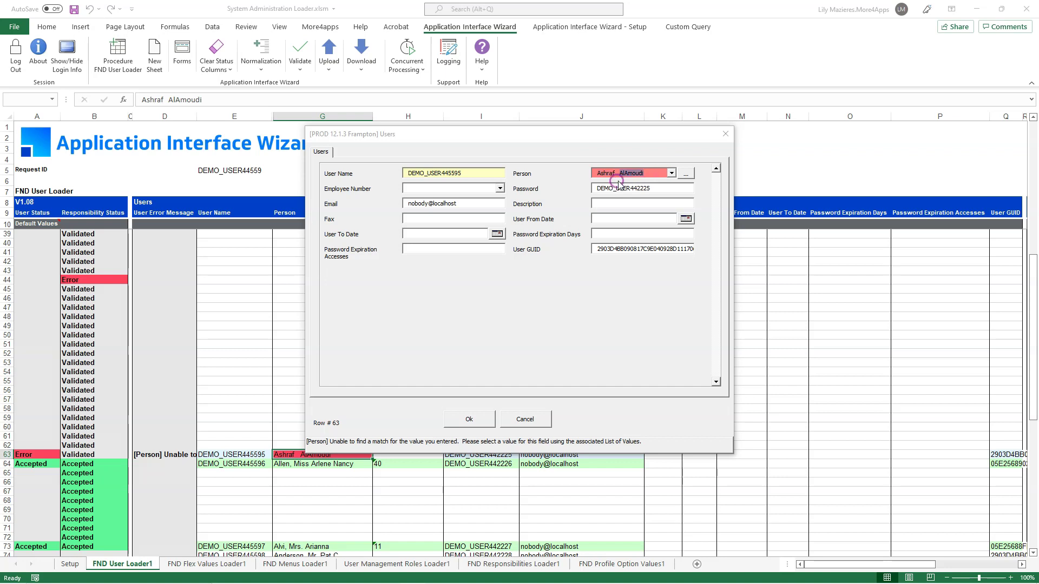
text(%lmo%)
click(686, 173)
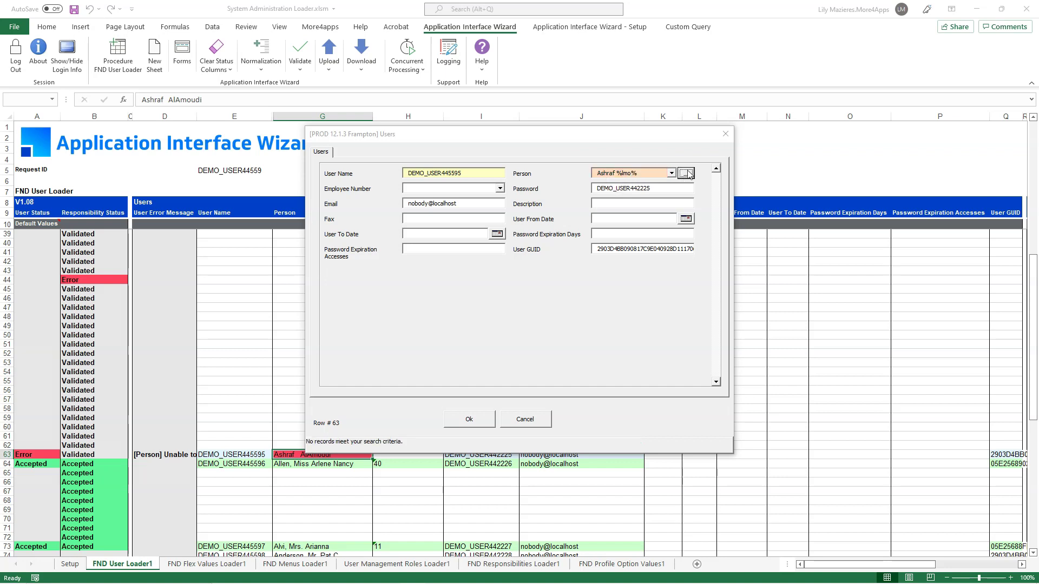
drag(637, 174, 622, 174)
key(BackSpace)
click(672, 173)
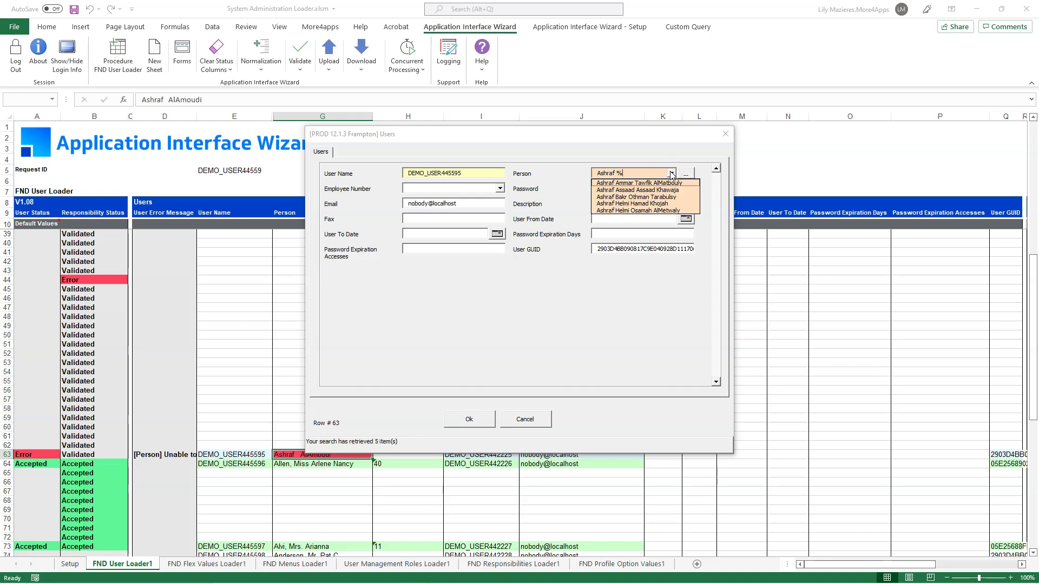
click(656, 197)
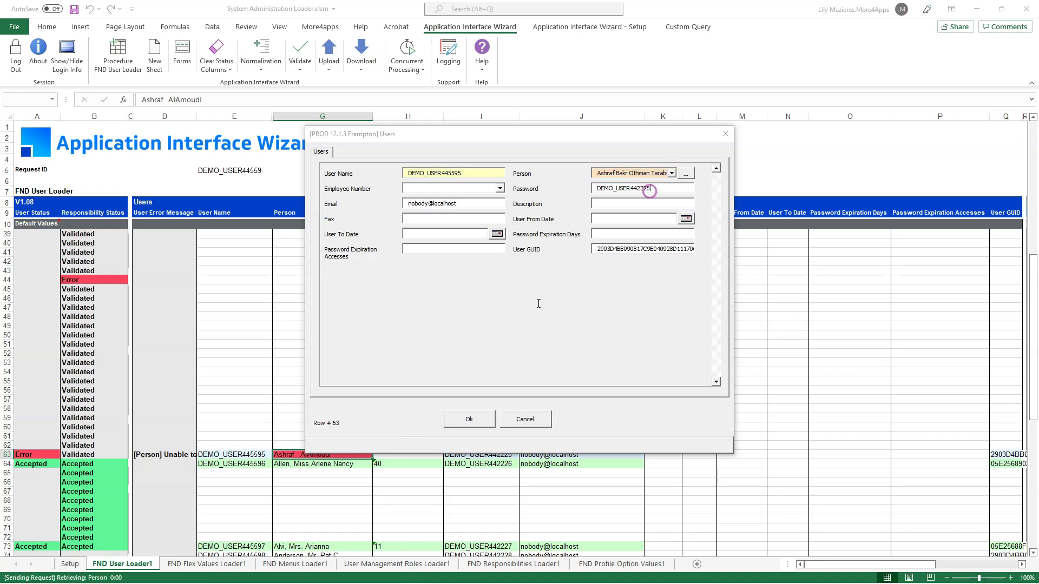
click(469, 420)
Step: Upload row 63 on its own, then select the user names in E63:E64
click(330, 70)
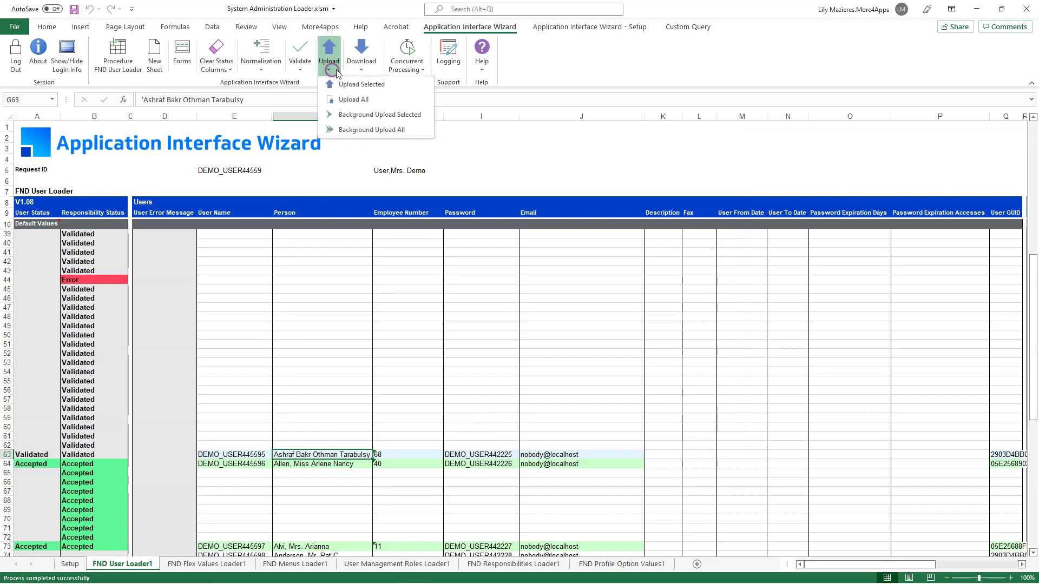
click(397, 89)
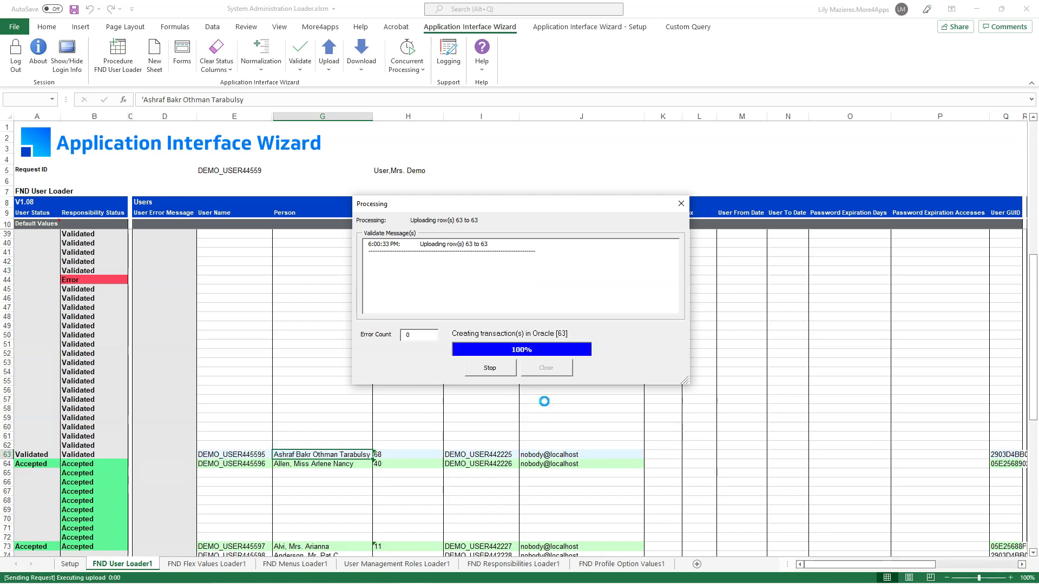
click(548, 369)
scroll(278, 430, down, 3)
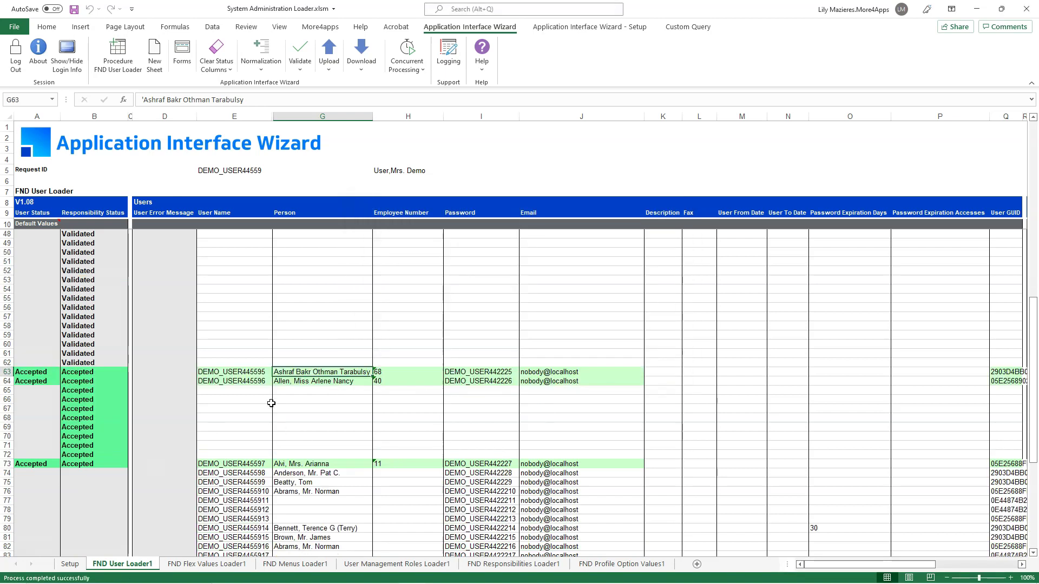
click(248, 372)
drag(230, 374, 229, 382)
key(ctrl+c)
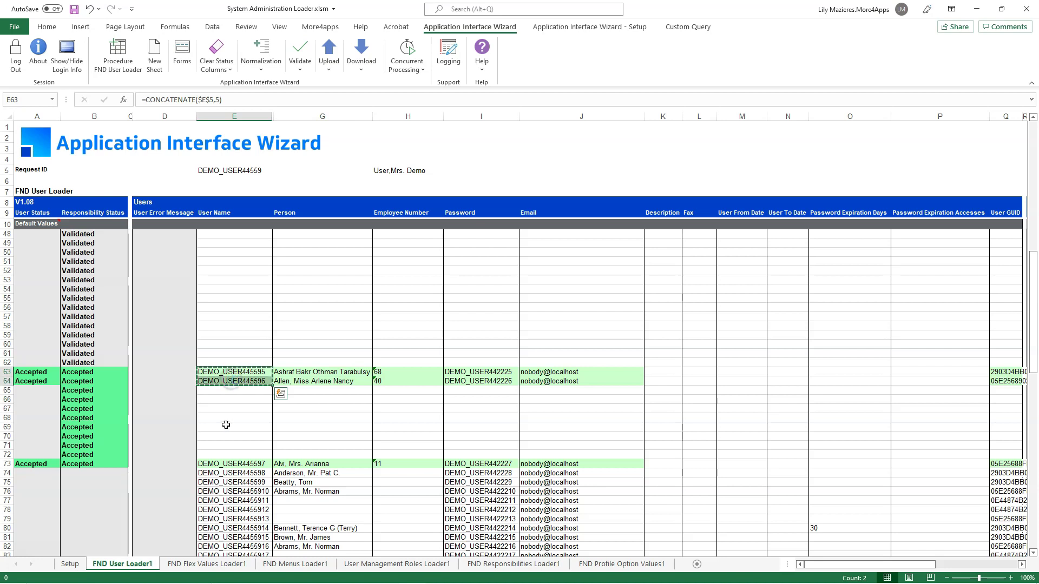
Step: Paste the two user names into E100 and download their records using sheet data, clearing criteria
scroll(226, 429, down, 12)
click(243, 383)
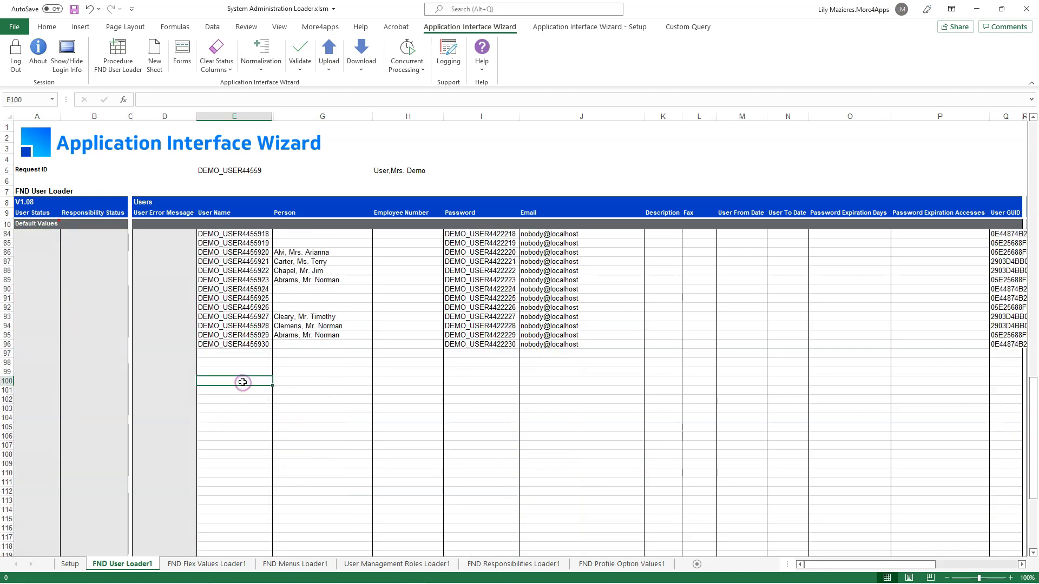
key(ctrl+v)
click(361, 64)
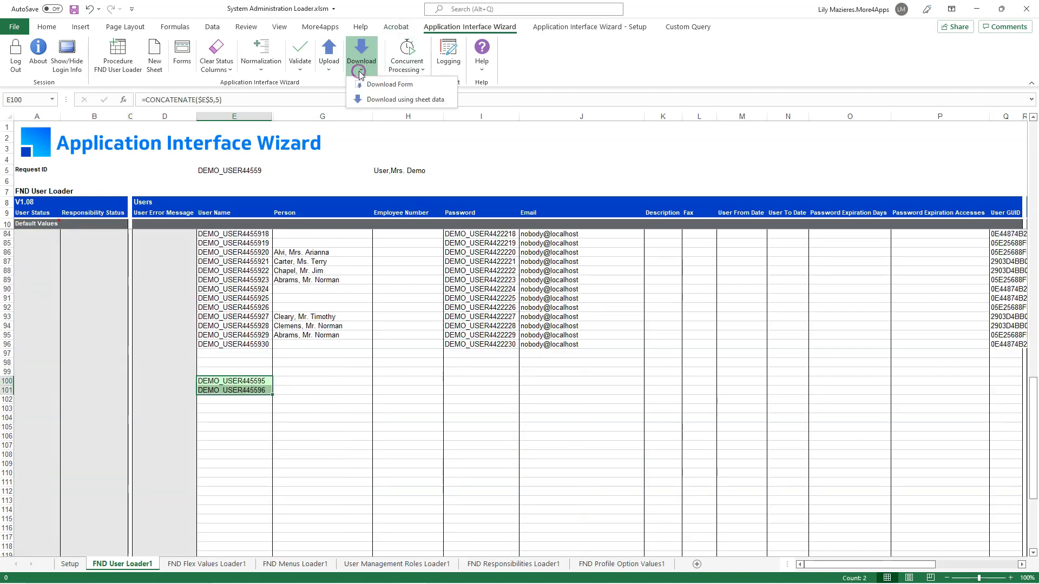
click(406, 99)
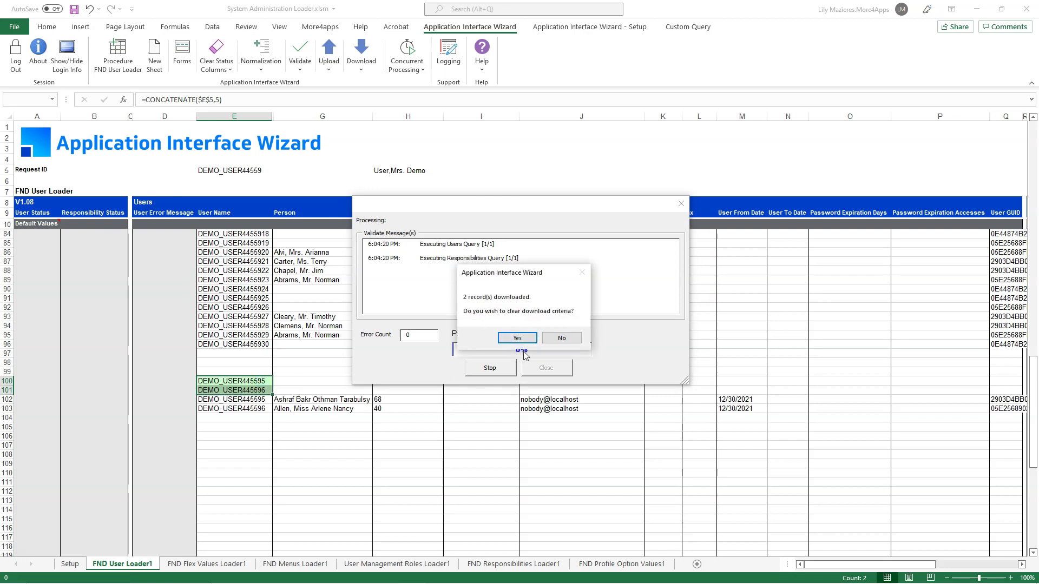
click(517, 339)
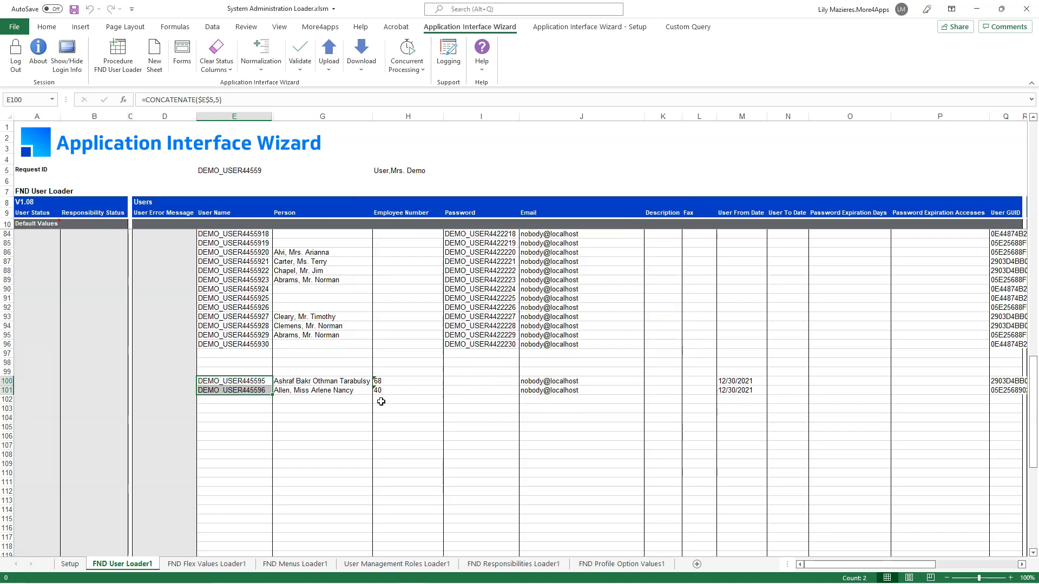
Step: Set row 100's User To Date in N100 to =TODAY()
click(776, 379)
text(=t)
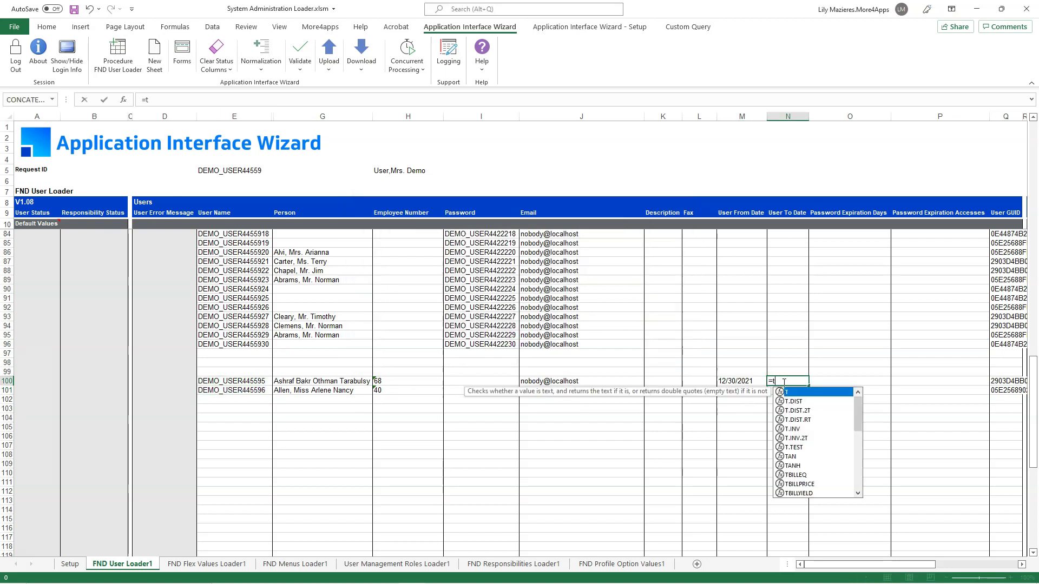
text(oday(à)
key(BackSpace)
text()+)
key(Return)
Step: Set row 106's responsibility end date in Y106 to =TODAY(), then select G100:G101
drag(855, 568, 929, 568)
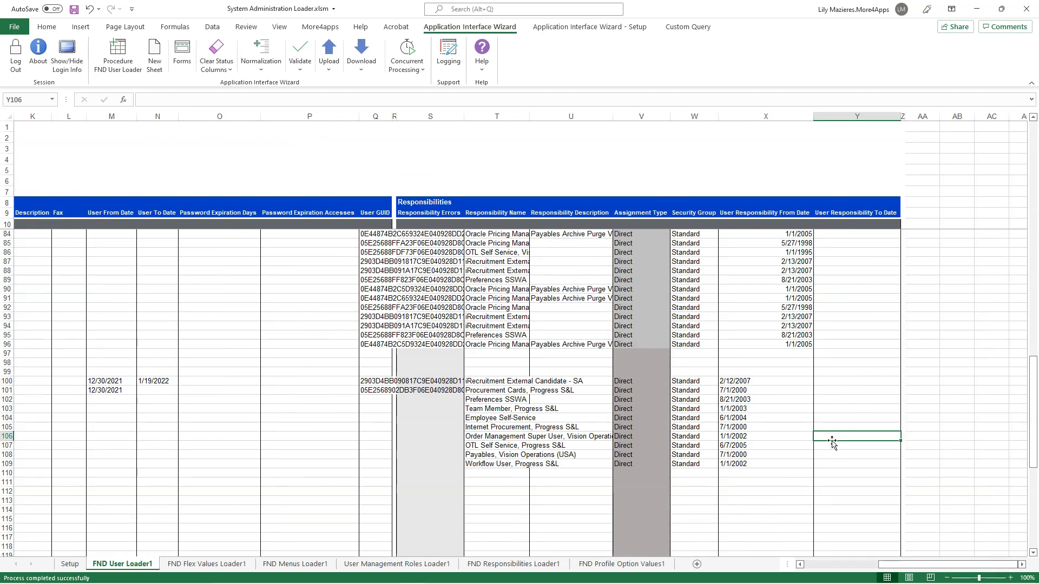
text(=today())
key(Return)
drag(947, 564, 871, 564)
drag(322, 381, 322, 390)
Step: Upload only the selected rows 100–109 so both edited users and their responsibilities read Accepted
click(330, 72)
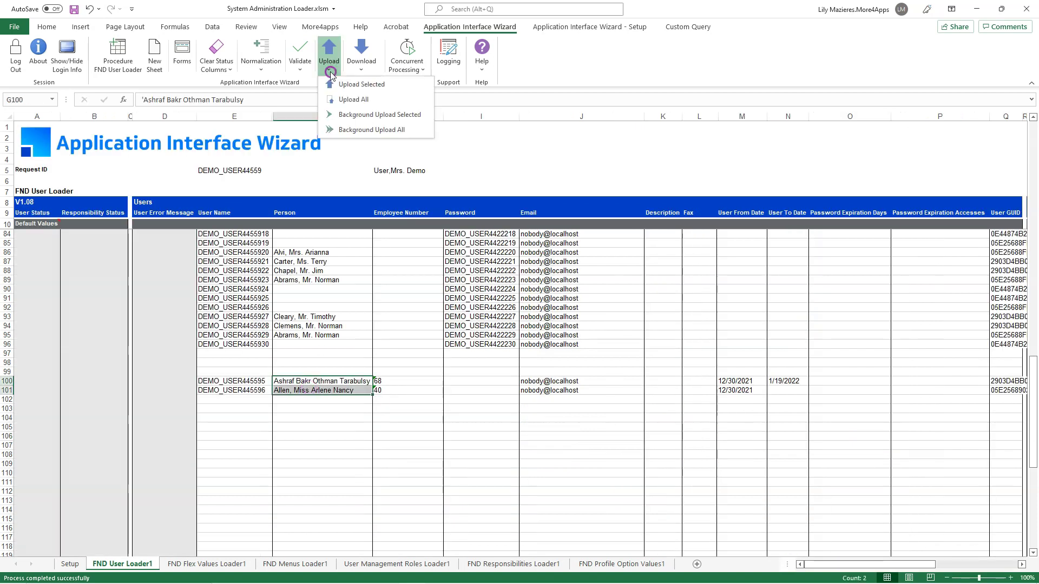
click(360, 85)
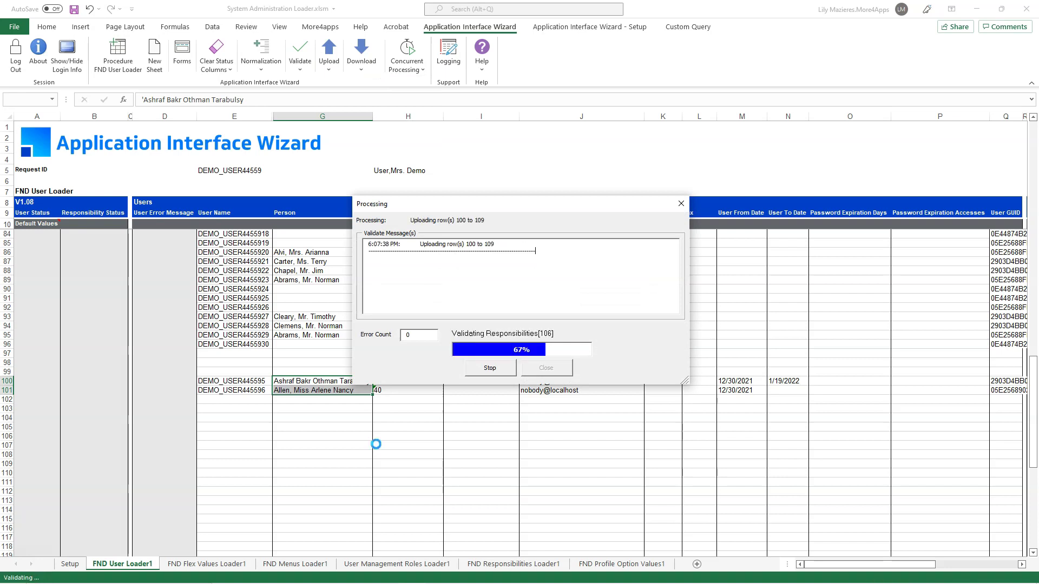
click(536, 369)
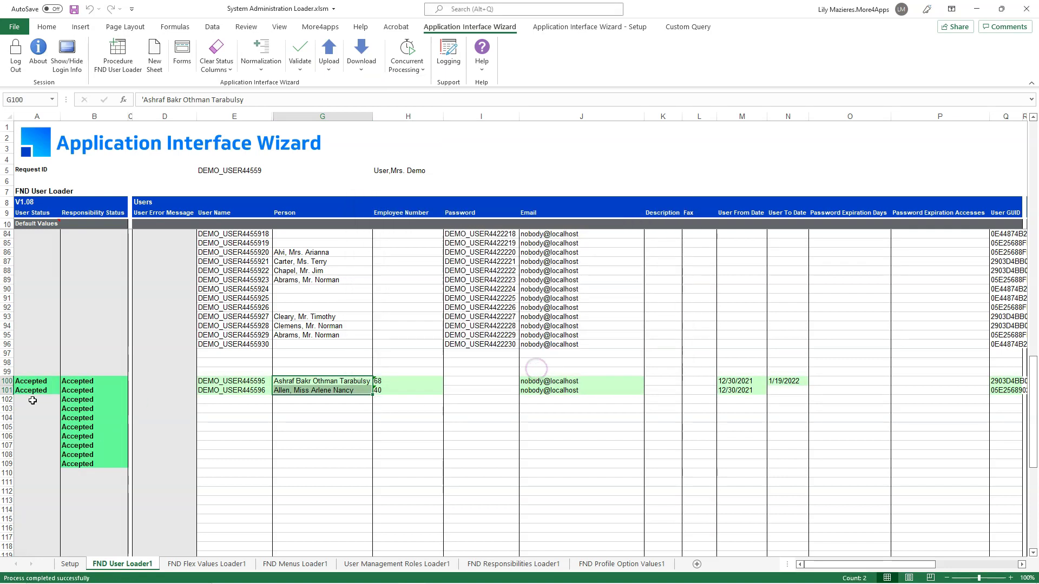
click(218, 427)
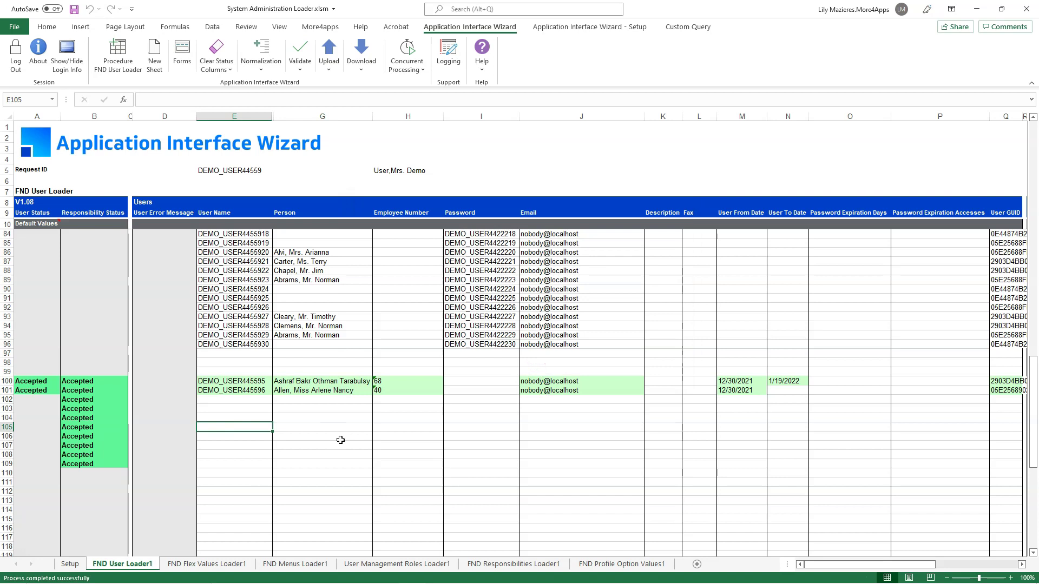